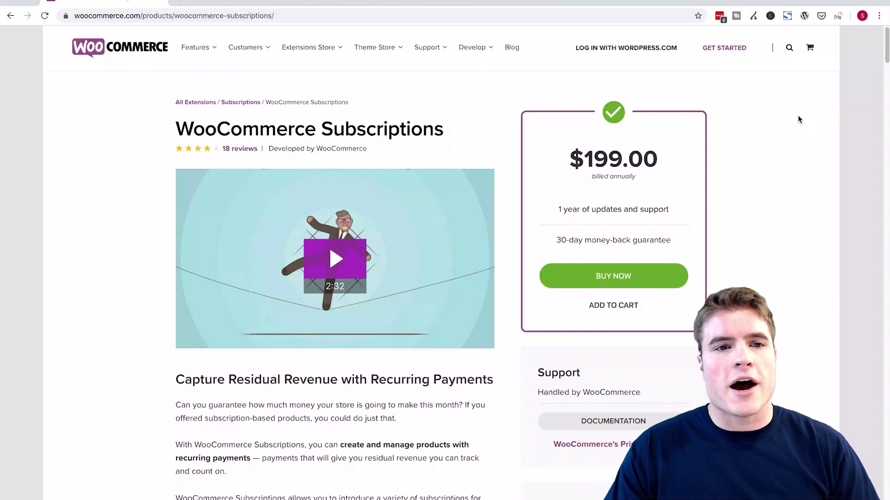
# Step: After reviewing the $199.00 annual Subscriptions listing, open a fresh blank browser tab
pyautogui.click(183, 2)
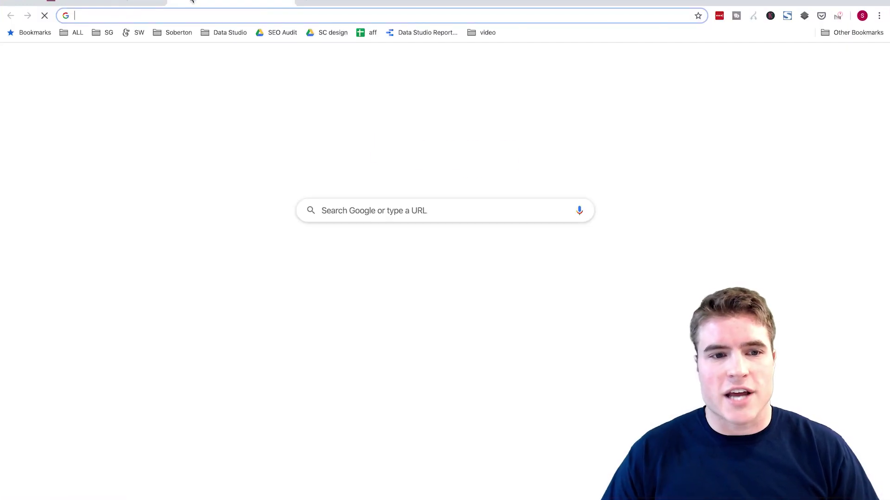
# Step: Load the staging site's /plans/ pricing page
pyautogui.write('https://staging-sgwebpartners.kinsta.cloud/')
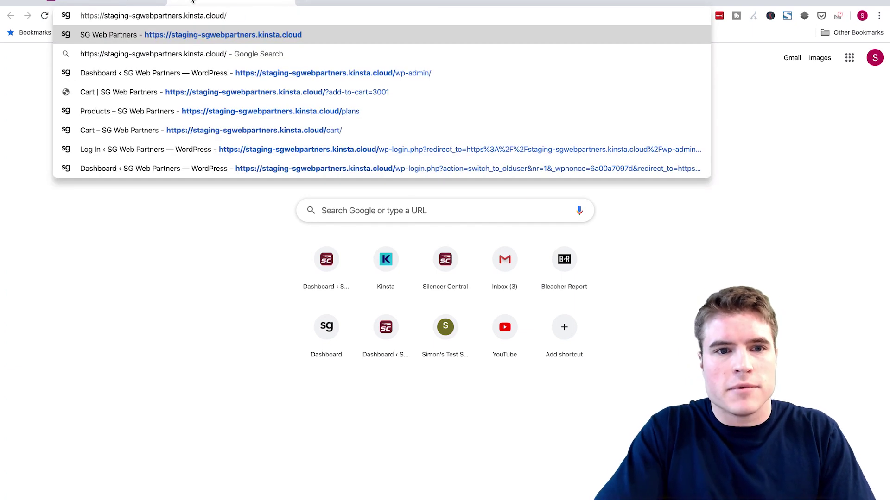
pyautogui.write('plans/')
pyautogui.press('Return')
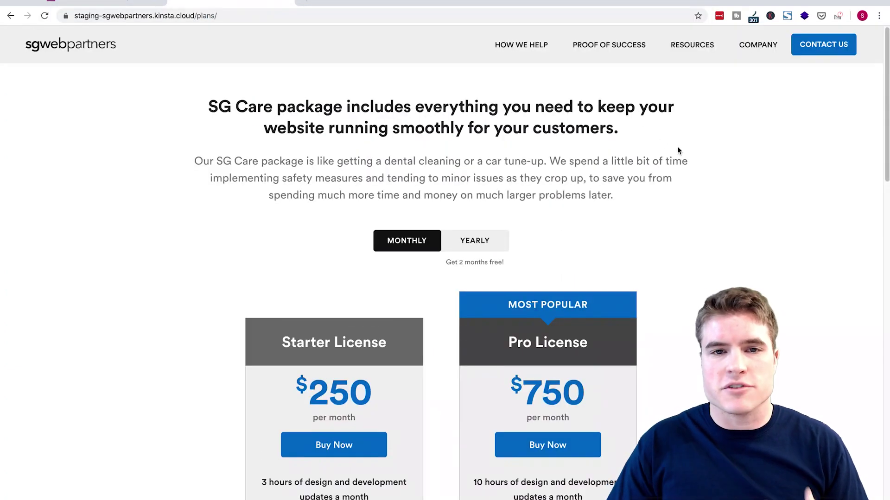
pyautogui.scroll(-3, 707, 172)
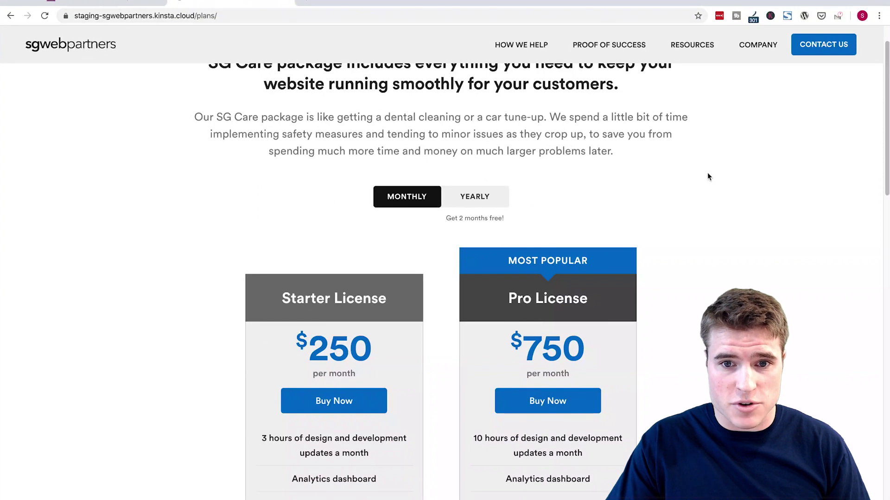
pyautogui.scroll(-3, 706, 181)
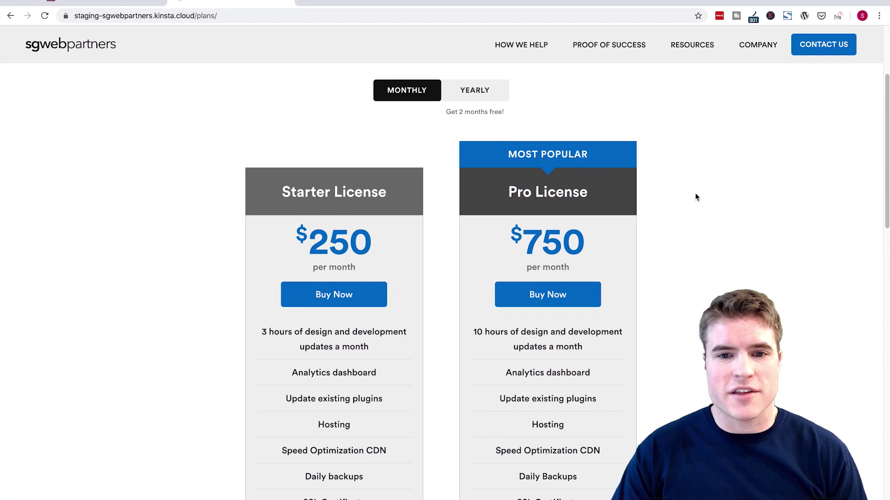
# Step: Toggle to Yearly and back to Monthly prices, then buy the Starter License
pyautogui.click(474, 95)
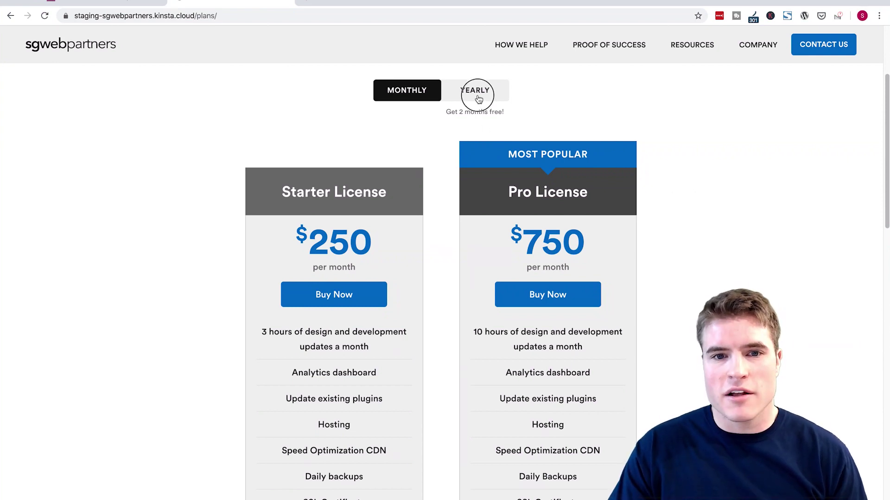
pyautogui.click(405, 93)
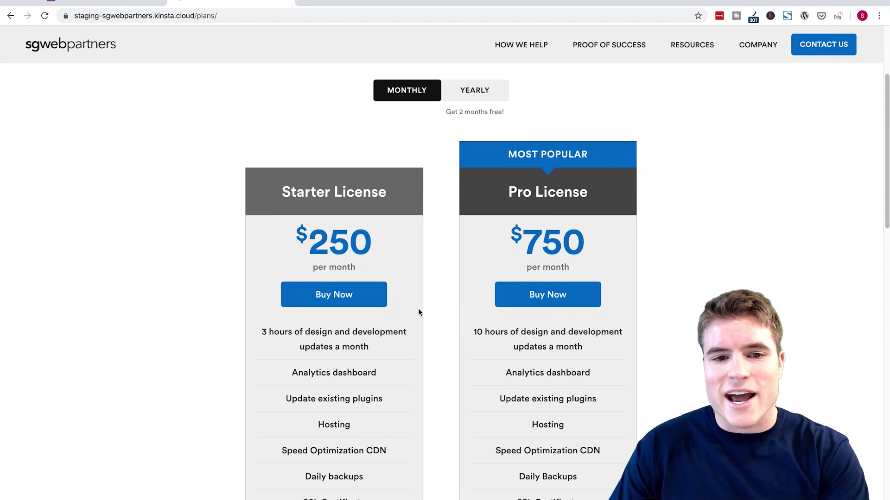
pyautogui.click(370, 297)
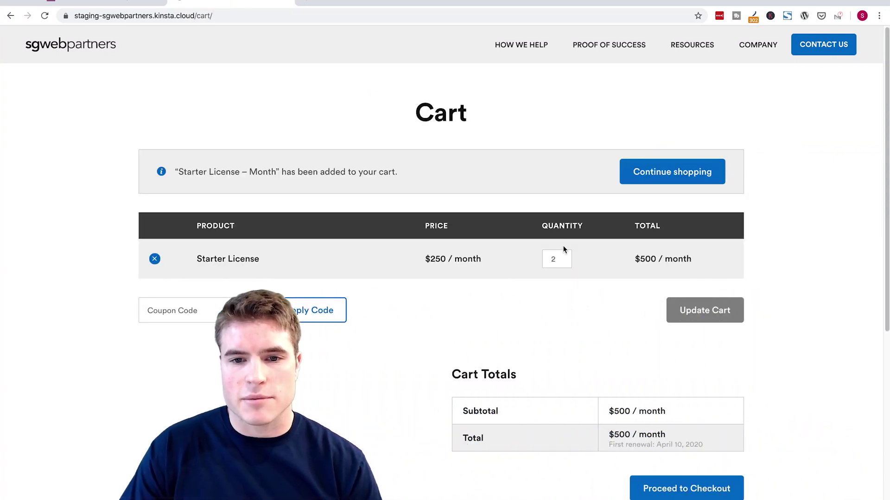
# Step: Lower the Starter License quantity from 2 to 1 and update the cart to $250 / month
pyautogui.click(563, 258)
pyautogui.click(564, 262)
pyautogui.click(703, 307)
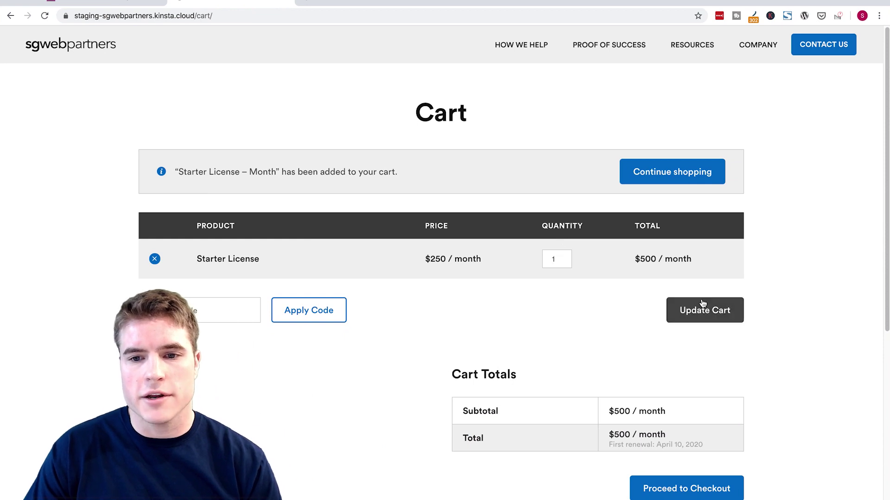
pyautogui.scroll(-1, 785, 304)
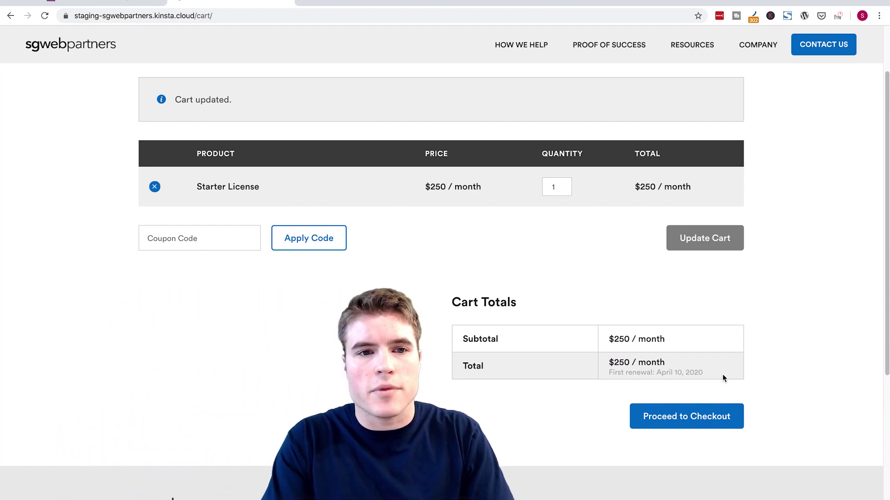
# Step: Open the staging site's /wp-admin/ dashboard in a new tab
pyautogui.hotkey('ctrl', 't')
pyautogui.write('https://staging-sgwebpartners.kinsta.cloud/')
pyautogui.write('wp-admin/')
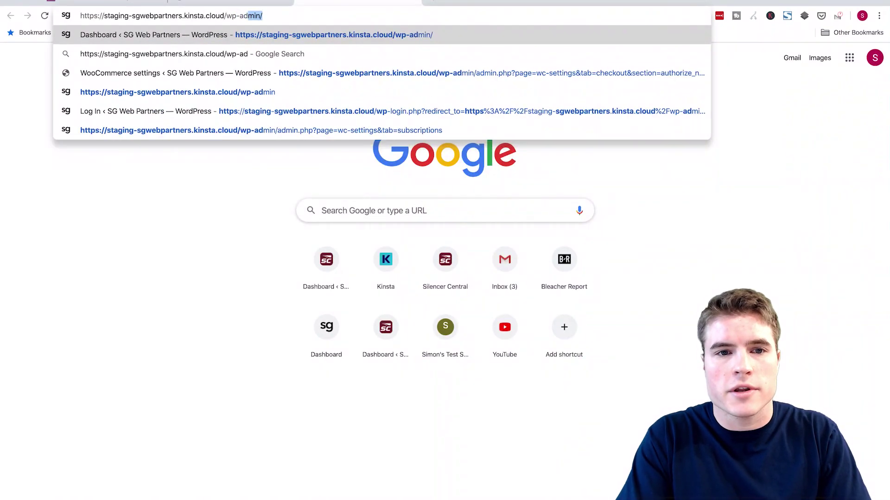
pyautogui.press('Return')
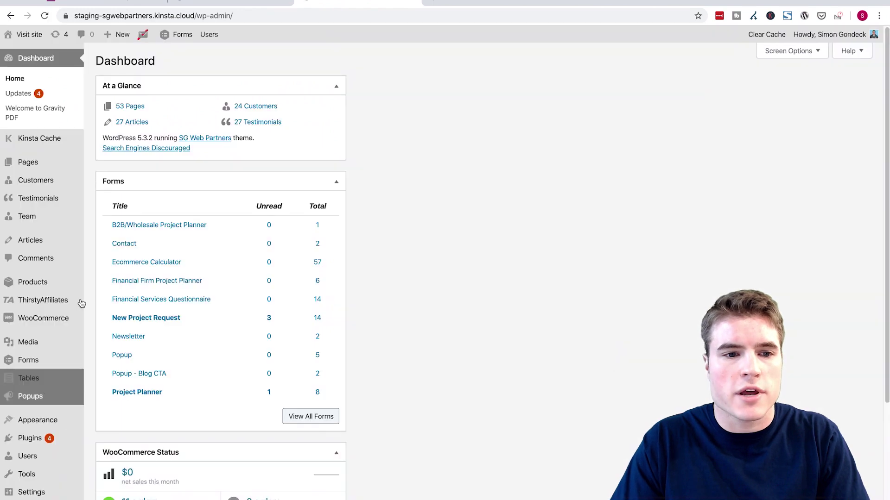
# Step: In WooCommerce Settings > Subscriptions, enable Align Subscription Renewal Day under Synchronisation
pyautogui.moveTo(83, 319)
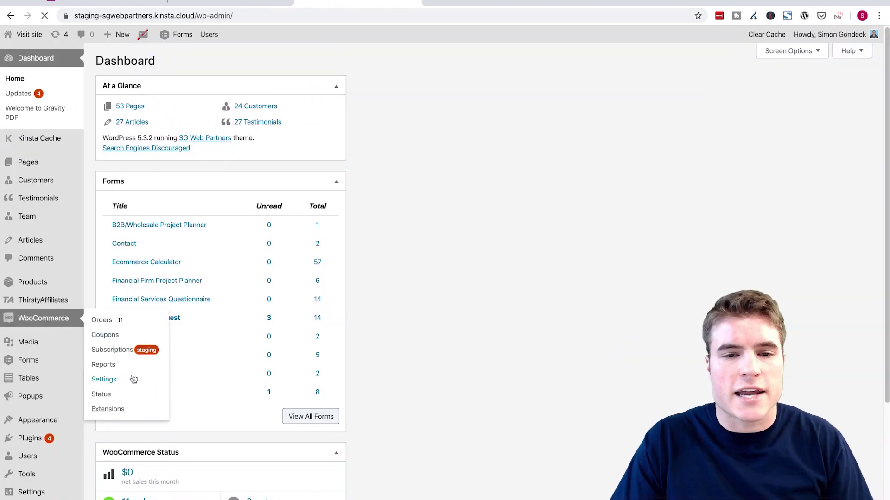
pyautogui.click(131, 379)
pyautogui.click(486, 67)
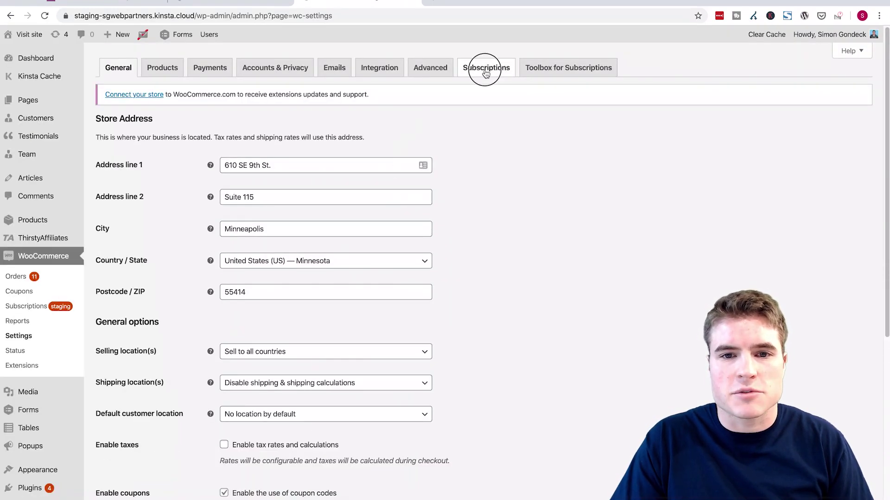
pyautogui.scroll(-6, 630, 276)
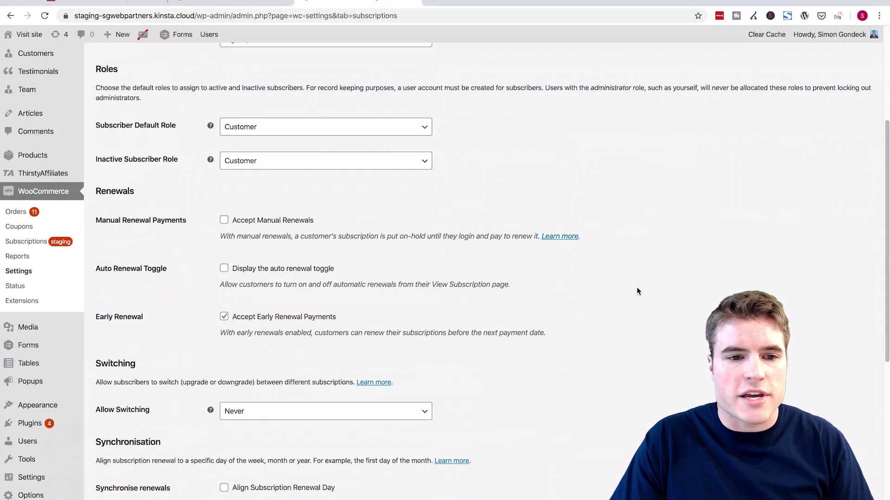
pyautogui.scroll(-5, 640, 303)
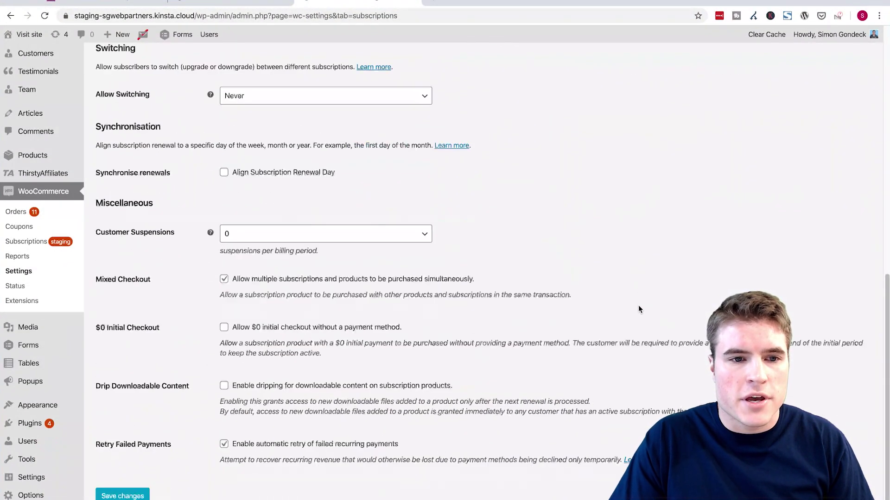
pyautogui.scroll(-1, 278, 93)
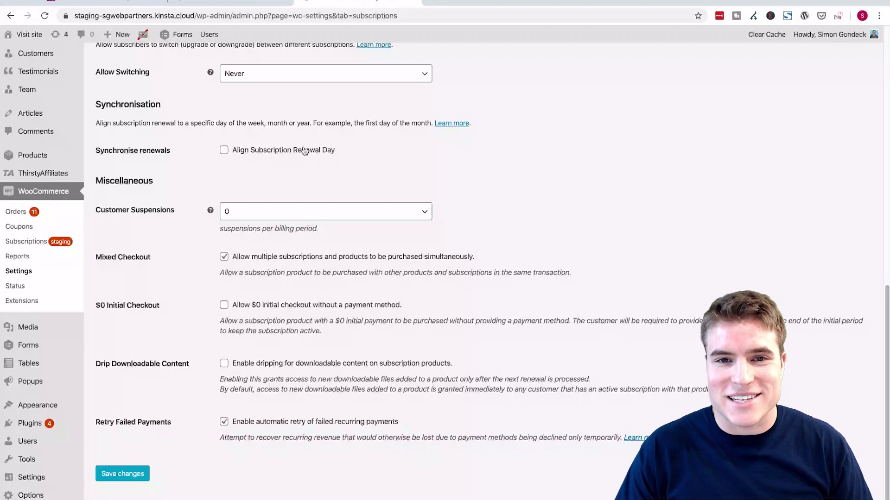
pyautogui.click(305, 151)
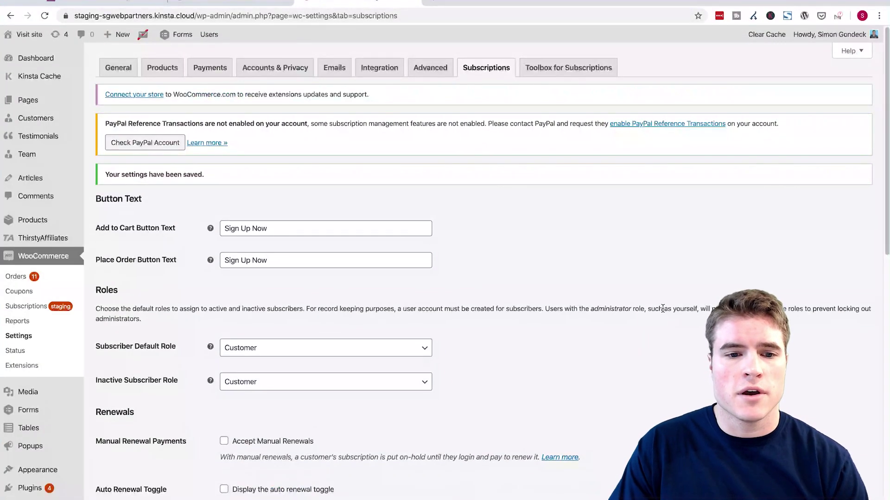
# Step: Review the Synchronisation options, leaving Prorate First Renewal at Never
pyautogui.scroll(-8, 662, 306)
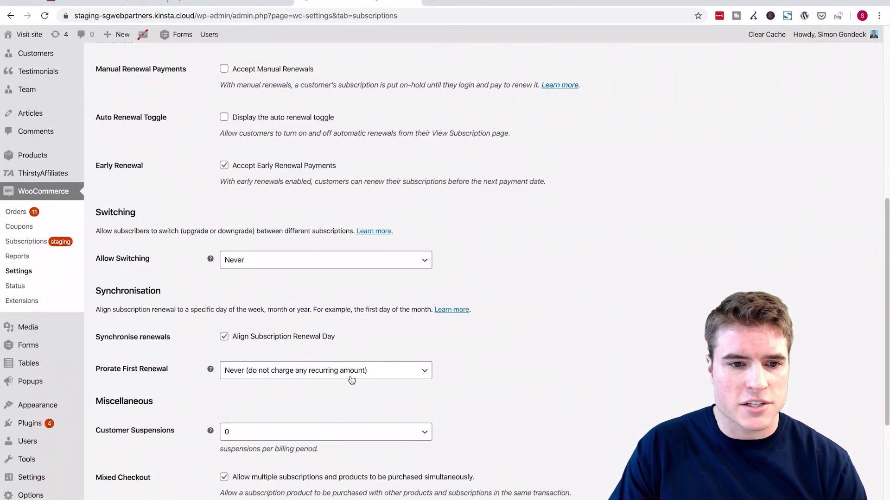
pyautogui.scroll(5, 456, 343)
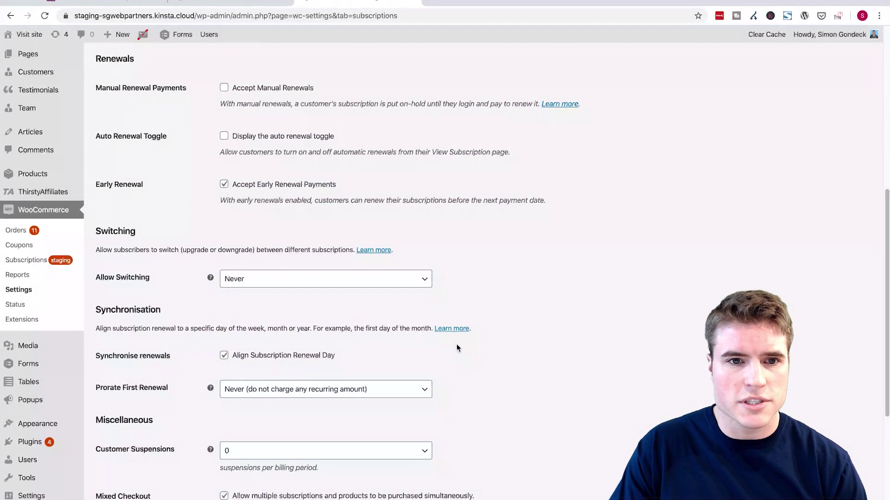
pyautogui.moveTo(42, 226)
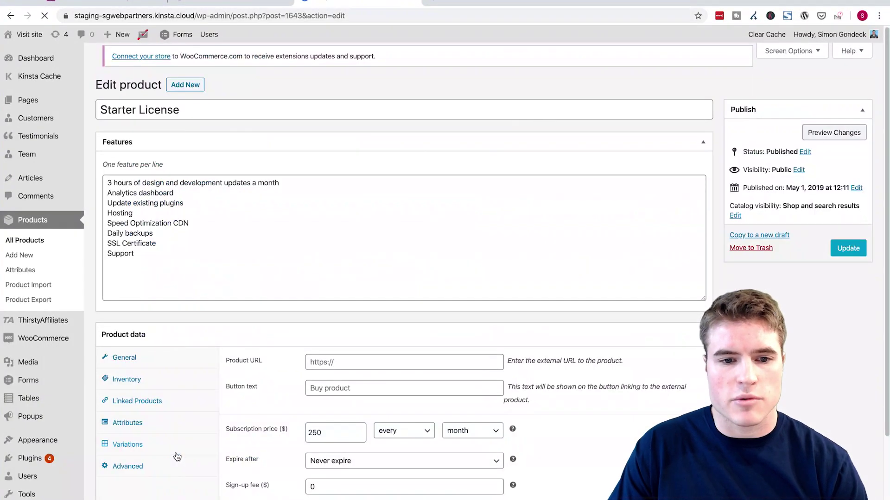
# Step: Set the Starter License Month variation to synchronise renewals on the 1st day of the month
pyautogui.click(181, 447)
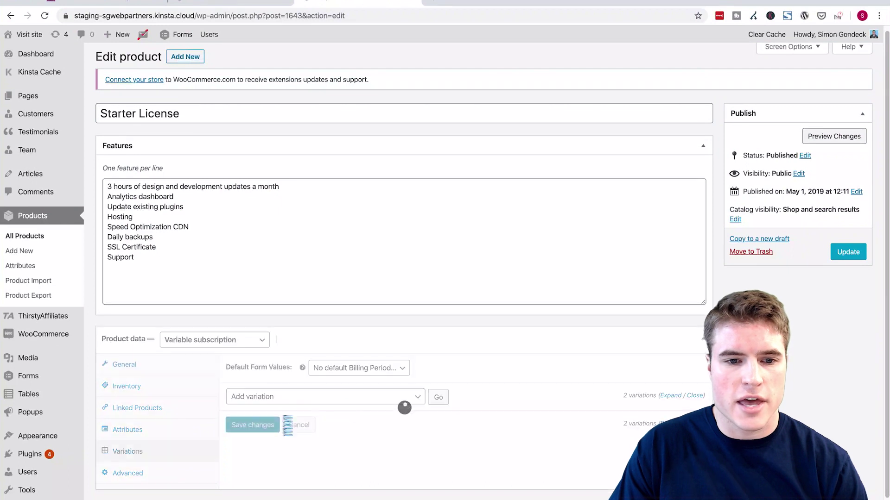
pyautogui.click(412, 424)
pyautogui.scroll(-6, 473, 418)
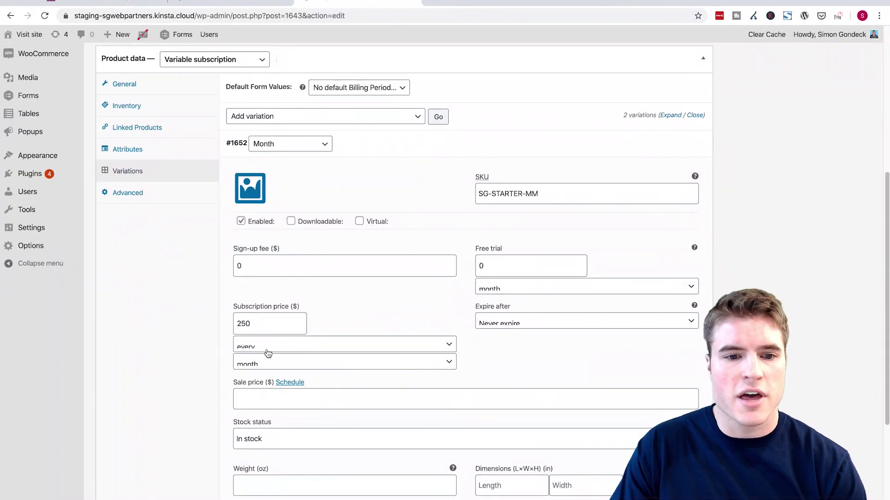
pyautogui.scroll(-4, 268, 356)
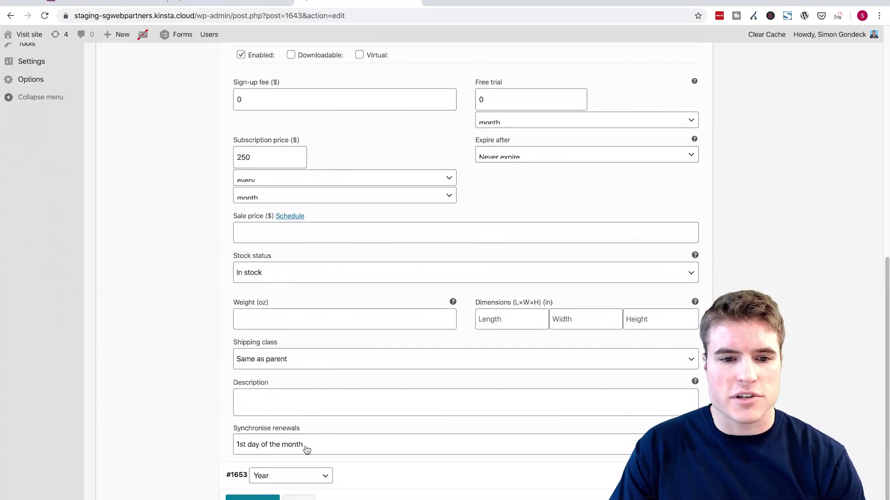
pyautogui.click(361, 450)
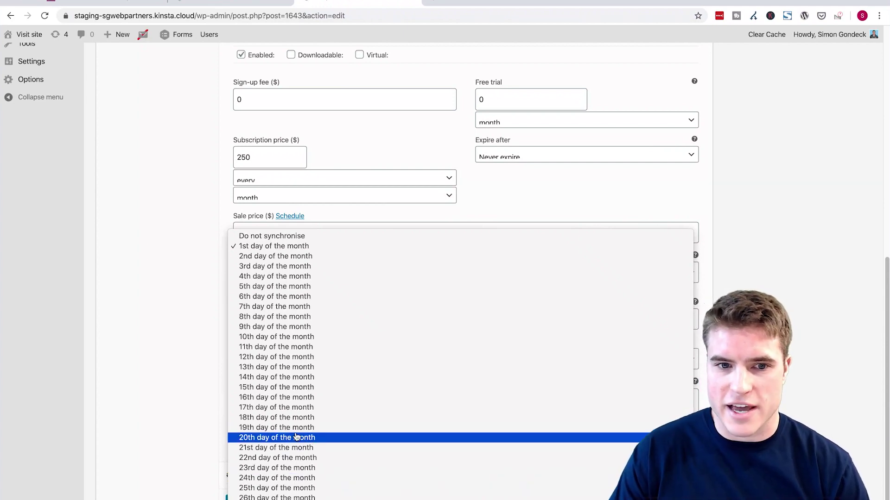
pyautogui.click(336, 249)
# Step: Update the Starter License product to save the variation change
pyautogui.scroll(1, 716, 179)
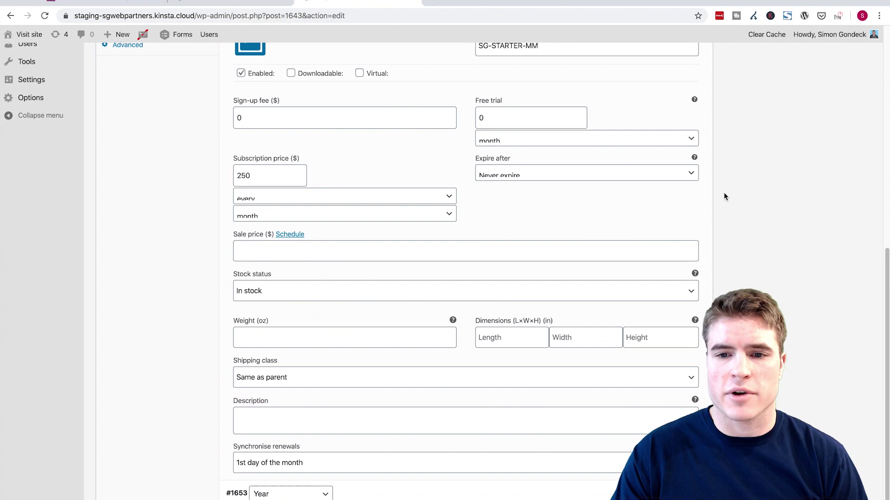
pyautogui.scroll(5, 749, 210)
pyautogui.scroll(5, 749, 212)
pyautogui.click(842, 258)
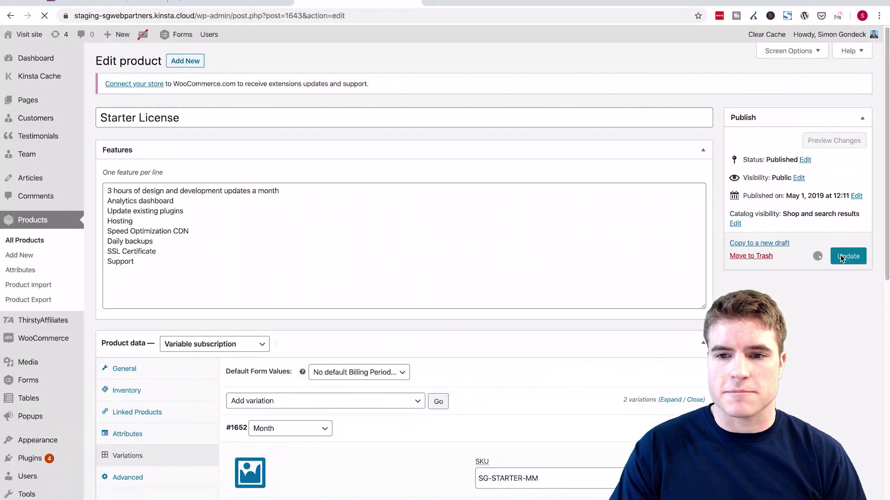
pyautogui.click(220, 6)
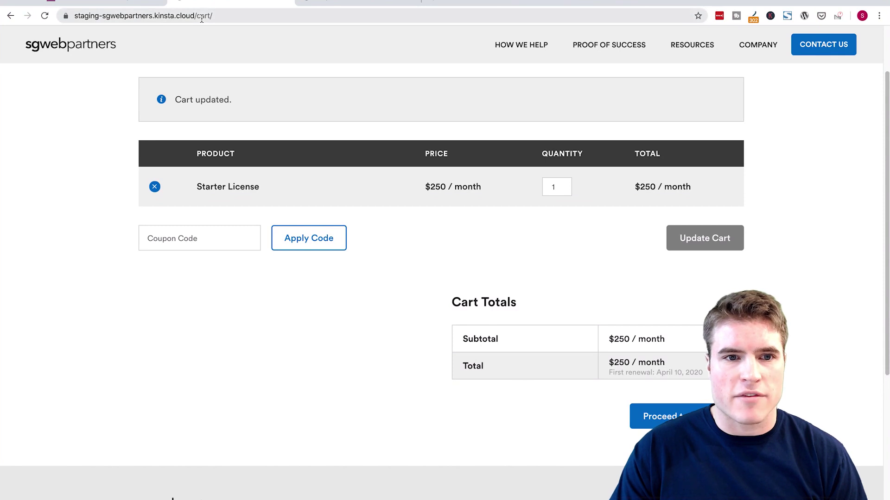
# Step: Remove the old Starter License item from the cart
pyautogui.click(202, 19)
pyautogui.click(224, 14)
pyautogui.moveTo(229, 15); pyautogui.dragTo(253, 11)
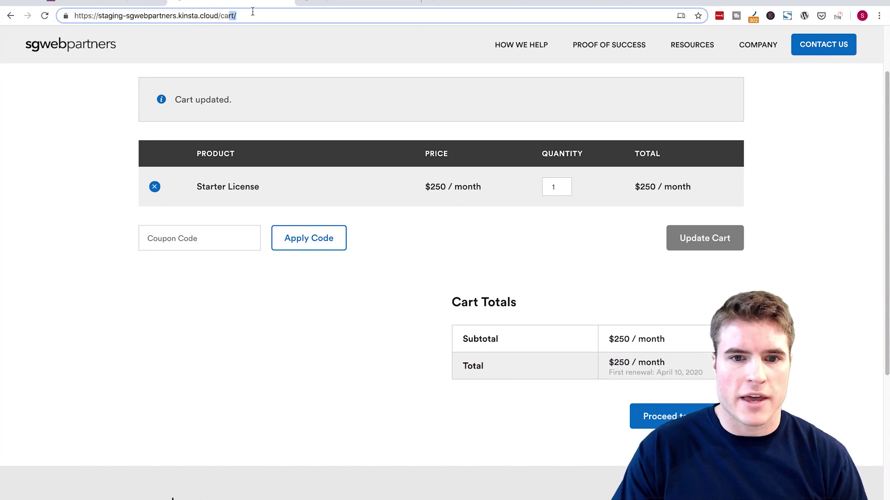
pyautogui.click(155, 186)
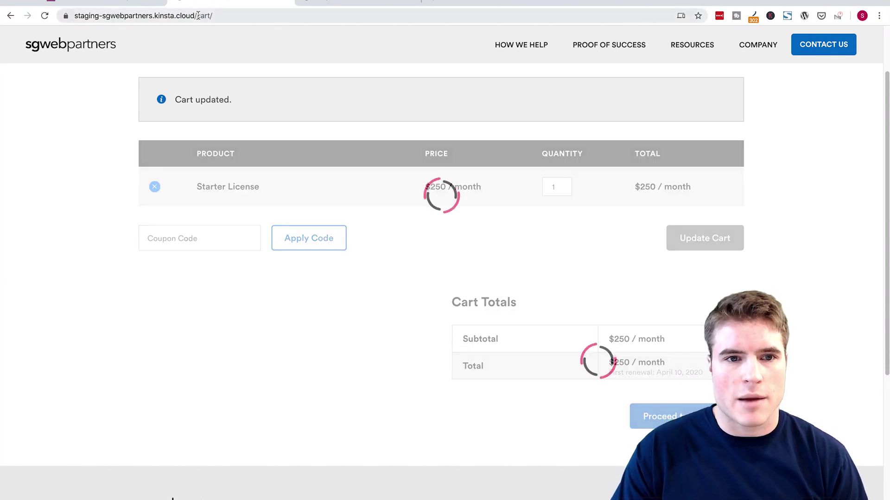
# Step: Re-add the monthly Starter License from /plans, now renewing first on April 1, 2020
pyautogui.moveTo(198, 16); pyautogui.dragTo(268, 14)
pyautogui.write('pl')
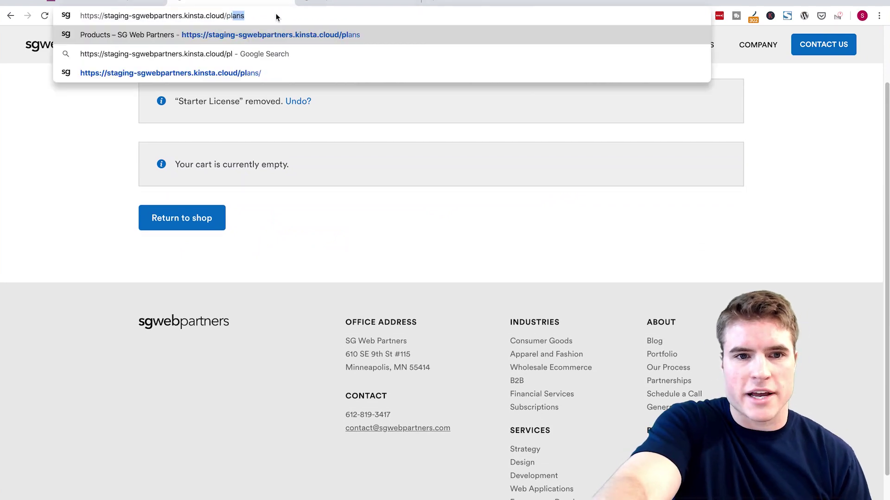
pyautogui.press('Return')
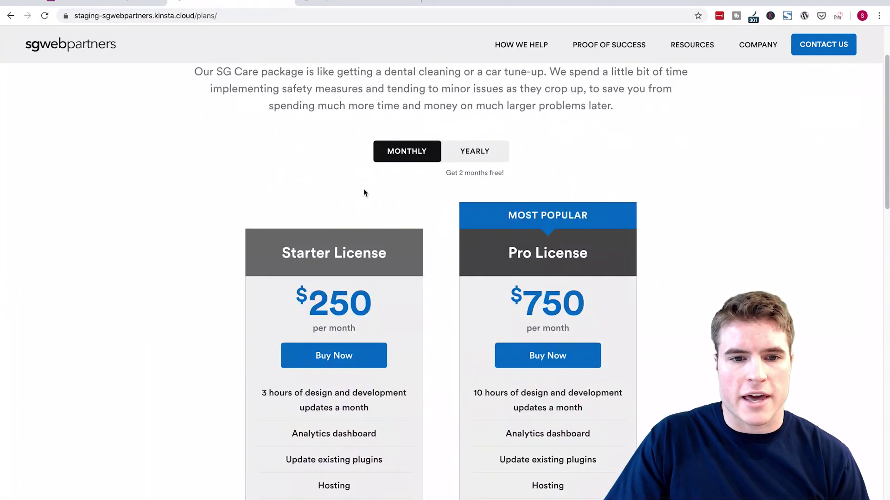
pyautogui.scroll(-3, 363, 193)
pyautogui.click(341, 270)
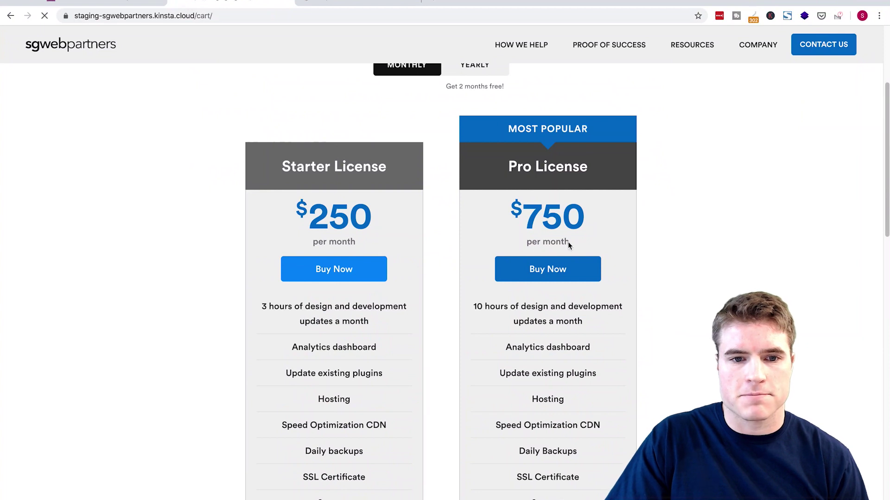
pyautogui.scroll(-2, 567, 249)
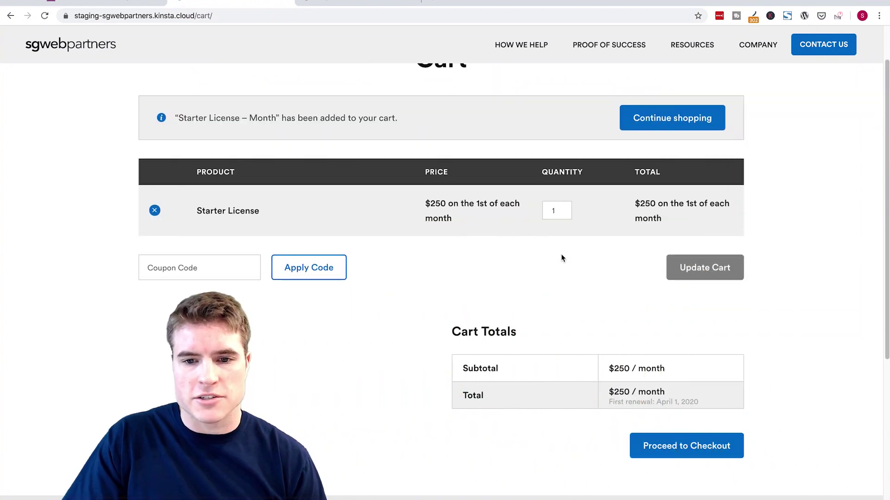
pyautogui.scroll(1, 625, 313)
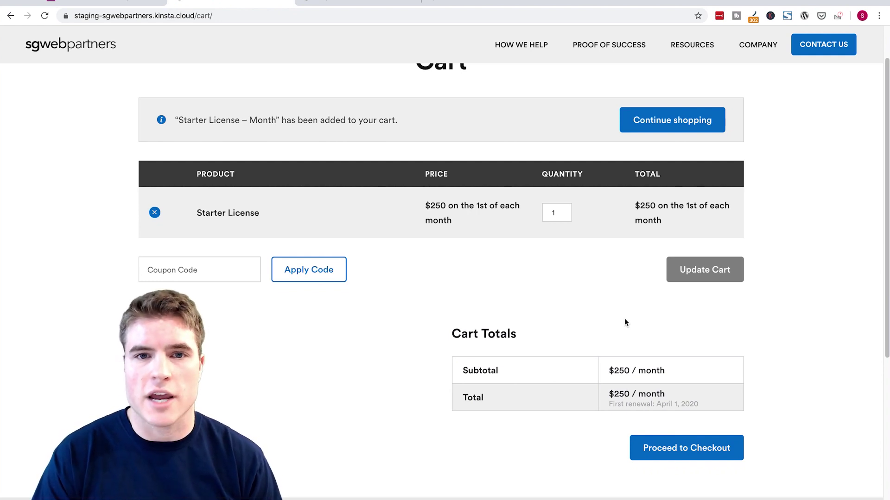
# Step: Proceed to checkout and autofill the billing form with saved details
pyautogui.click(719, 461)
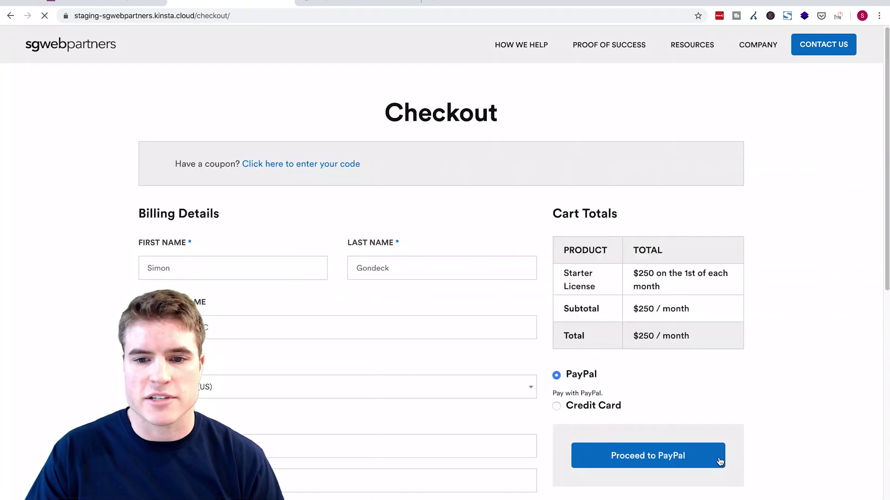
pyautogui.tripleClick(679, 283)
pyautogui.click(669, 281)
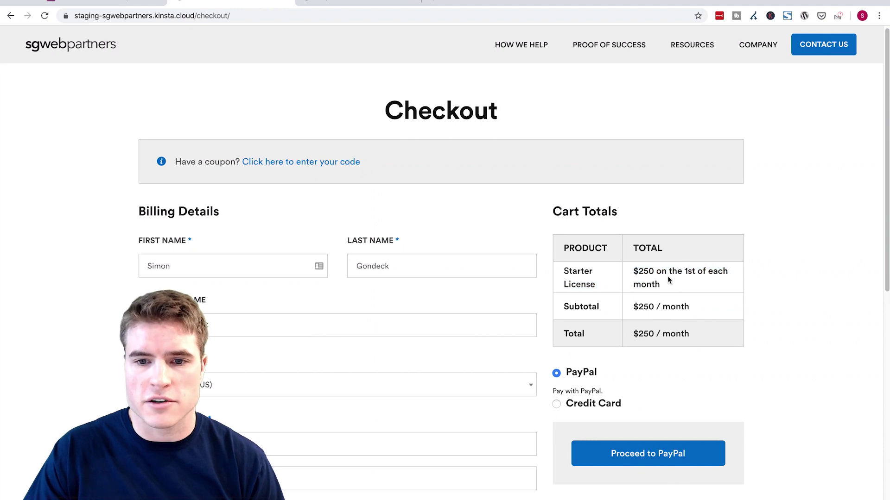
pyautogui.click(243, 273)
pyautogui.press('Down')
pyautogui.press('Return')
pyautogui.scroll(-4, 415, 297)
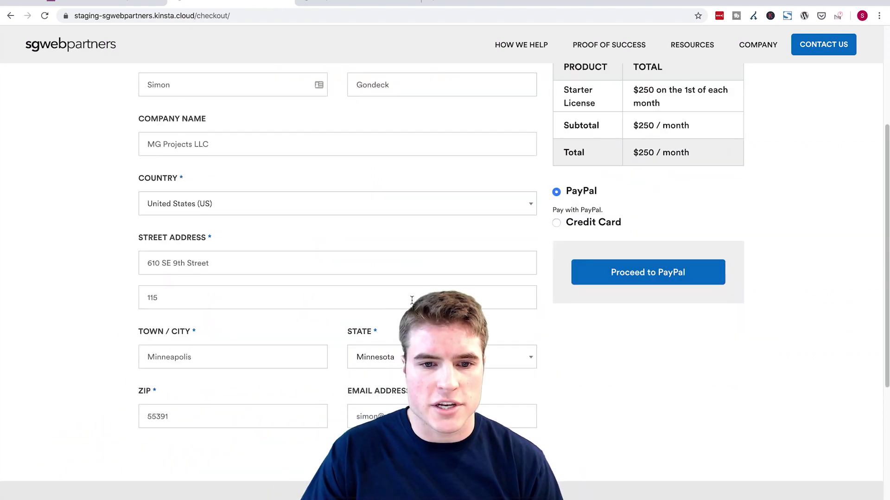
pyautogui.scroll(2, 298, 307)
pyautogui.scroll(-5, 299, 306)
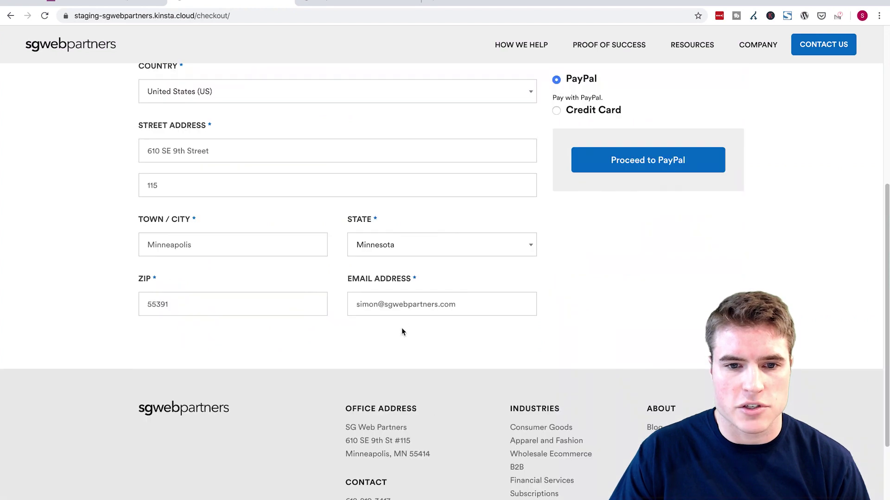
# Step: Change the ending of the billing email address's domain
pyautogui.click(400, 306)
pyautogui.doubleClick(399, 306)
pyautogui.write('sgwp')
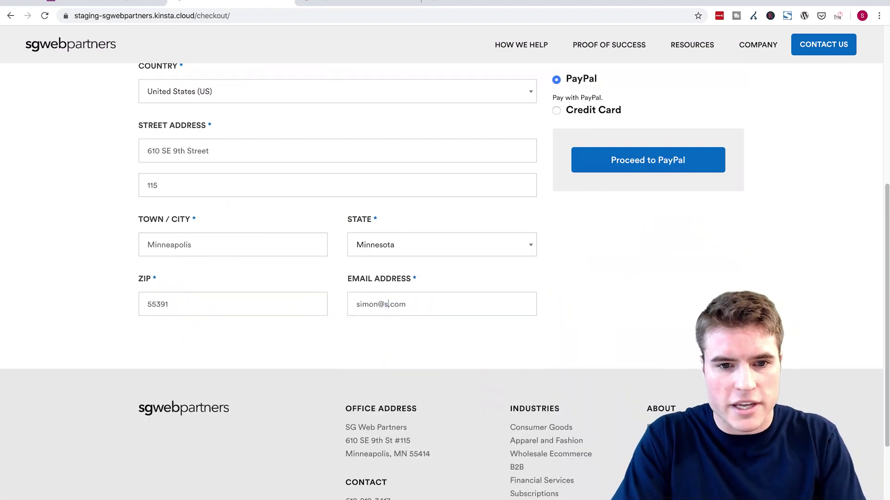
pyautogui.press('BackSpace')
pyautogui.press('BackSpace')
pyautogui.press('BackSpace')
pyautogui.write('dev')
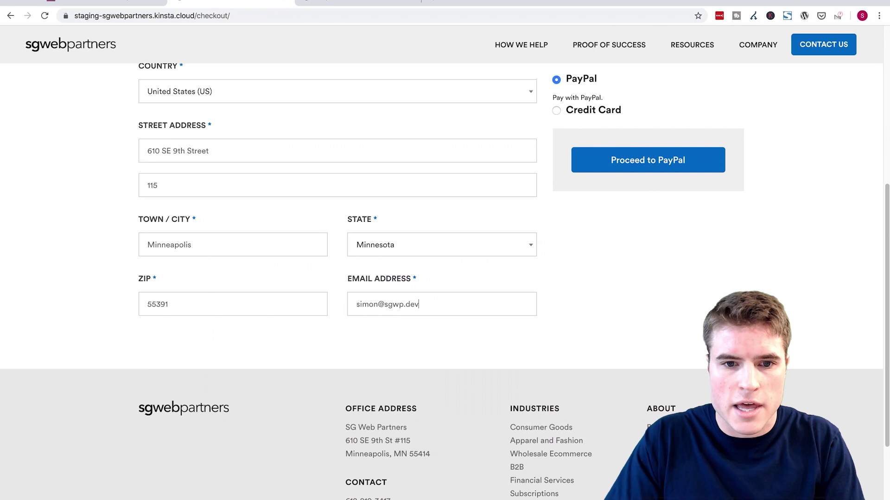
pyautogui.click(588, 113)
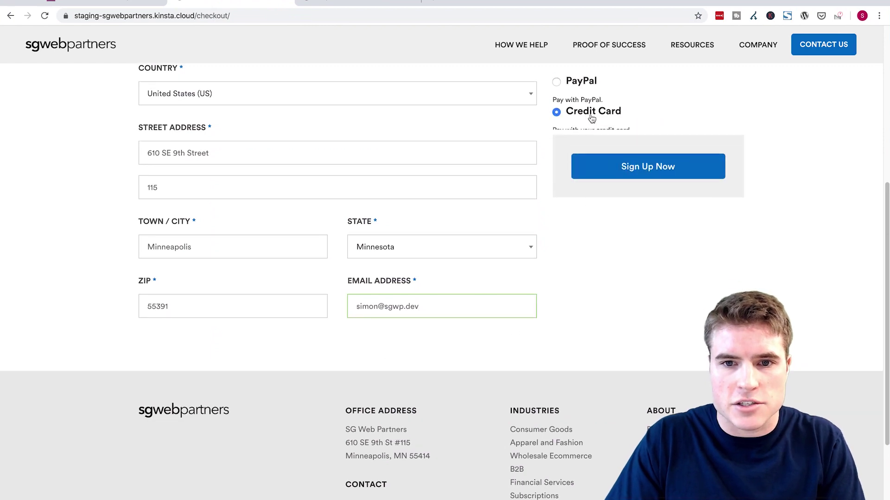
pyautogui.click(602, 172)
pyautogui.click(605, 206)
pyautogui.write('4242 4242 4242 4242')
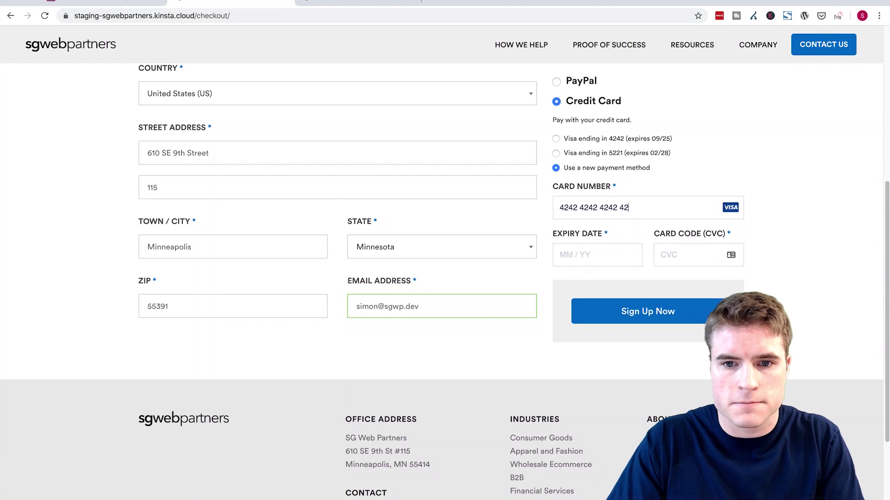
pyautogui.press('XF86AudioMute')
pyautogui.write('02221')
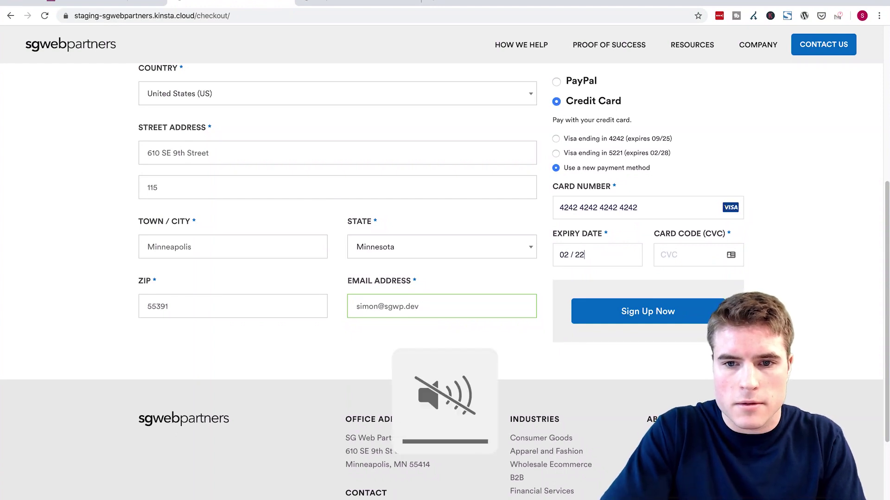
pyautogui.write('22')
pyautogui.press('Return')
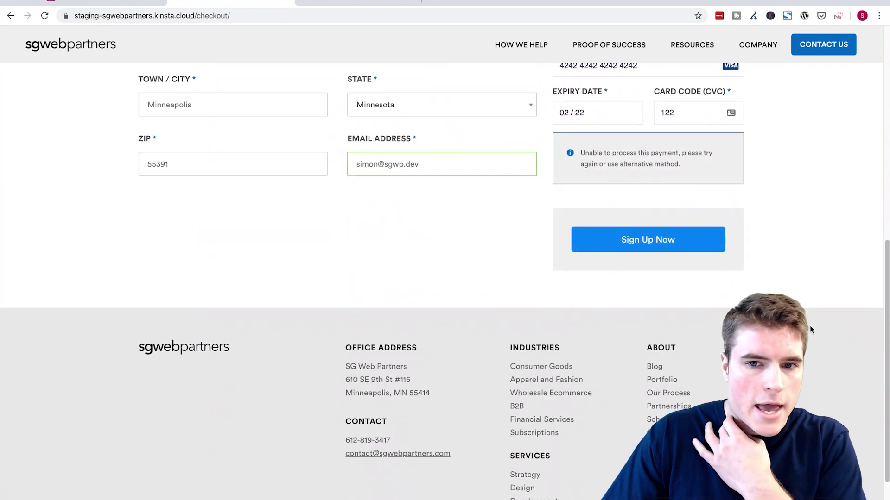
pyautogui.scroll(2, 817, 277)
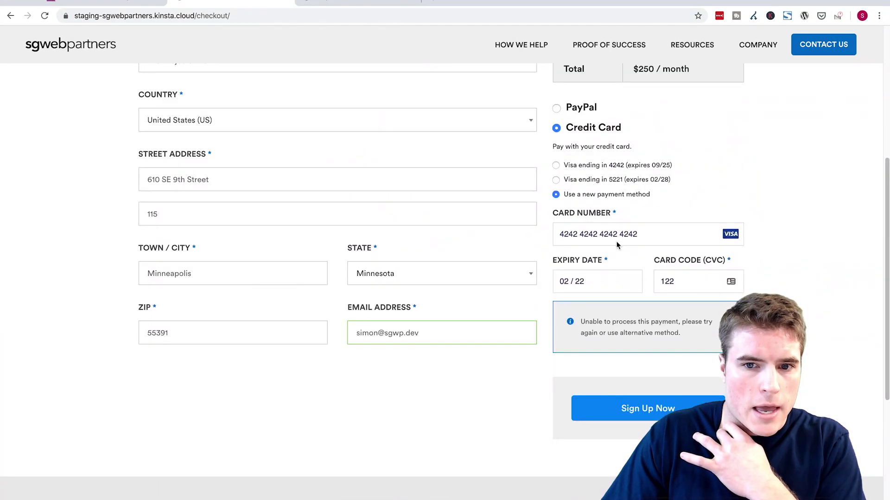
pyautogui.scroll(3, 672, 288)
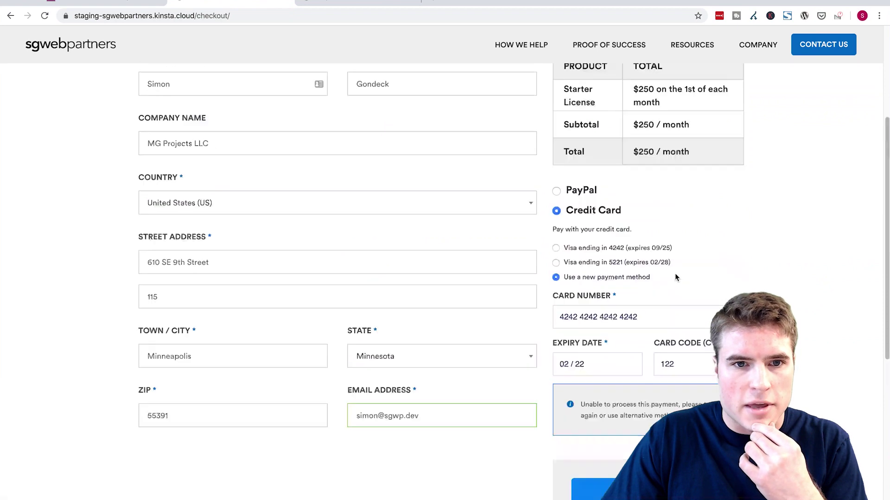
pyautogui.hotkey('ctrl', 'Tab')
# Step: Open the WooCommerce store settings in a new browser tab
pyautogui.moveTo(46, 338)
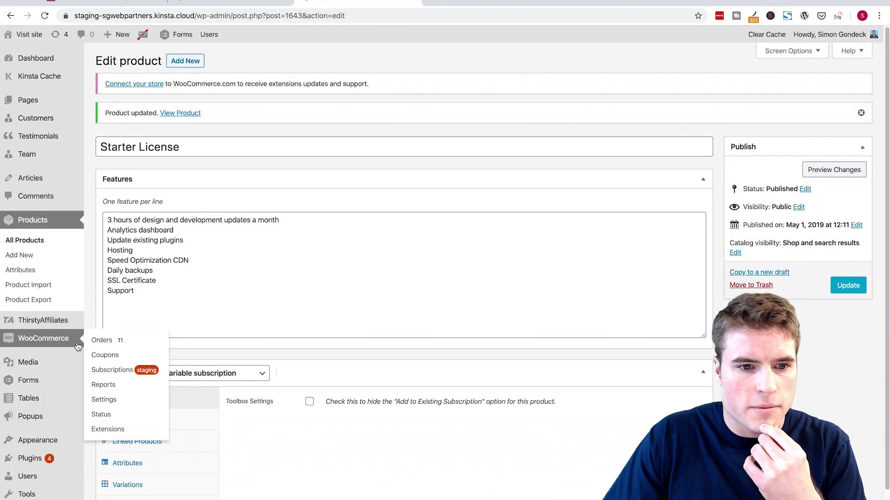
pyautogui.rightClick(125, 401)
pyautogui.click(126, 395)
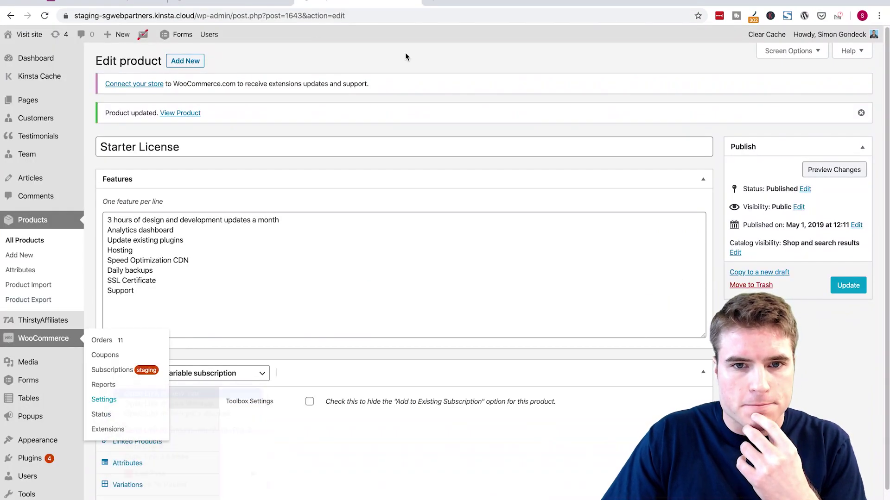
pyautogui.hotkey('ctrl', 'Tab')
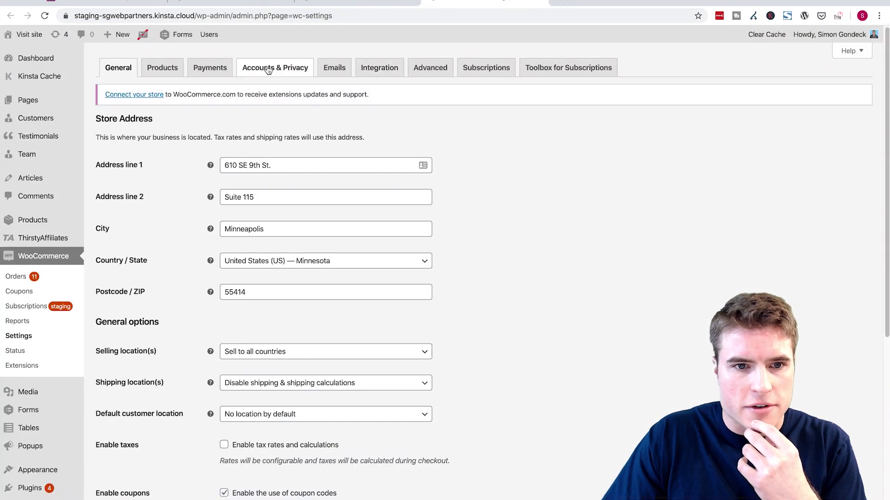
# Step: Enable Test Mode on the Stripe payment gateway and save it
pyautogui.click(210, 68)
pyautogui.scroll(-2, 312, 264)
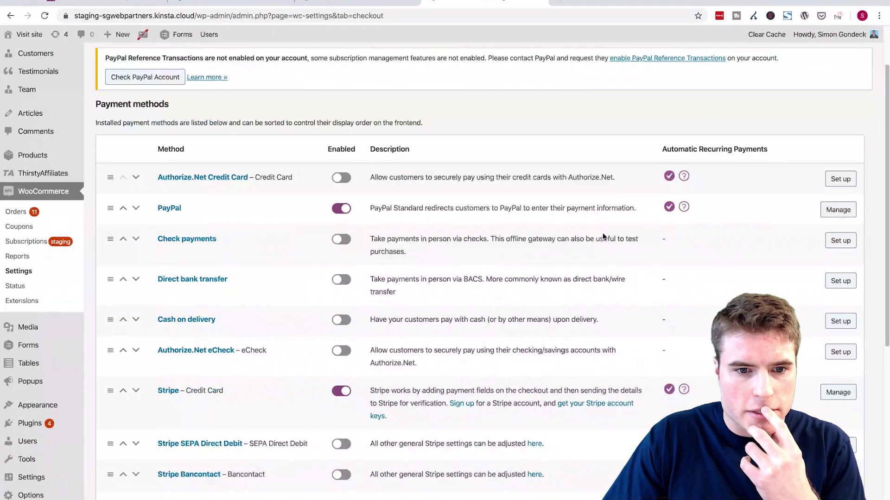
pyautogui.click(829, 391)
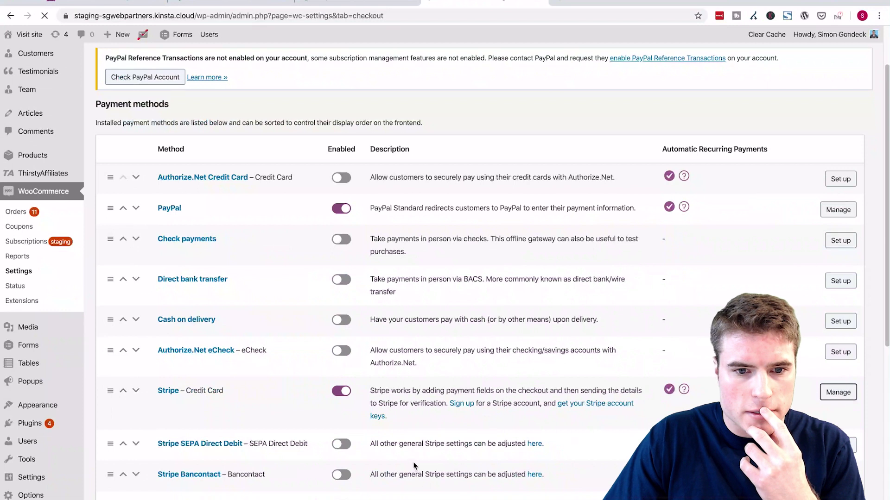
pyautogui.scroll(-2, 301, 371)
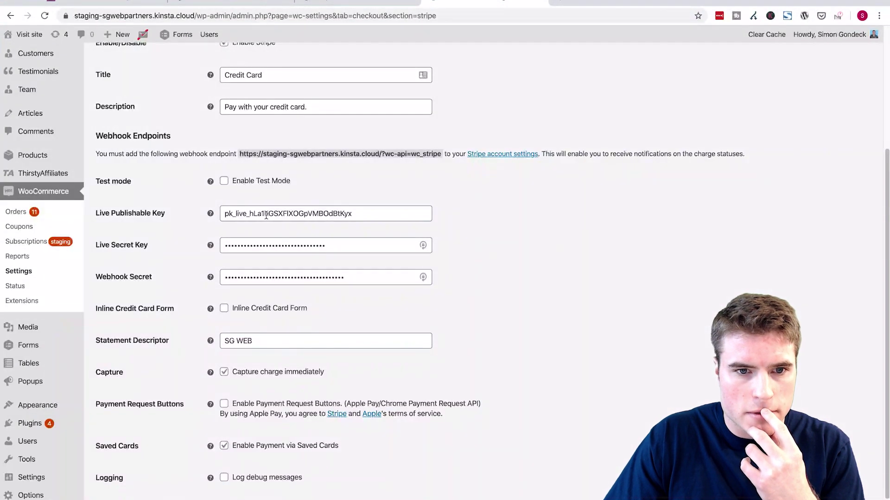
pyautogui.click(261, 181)
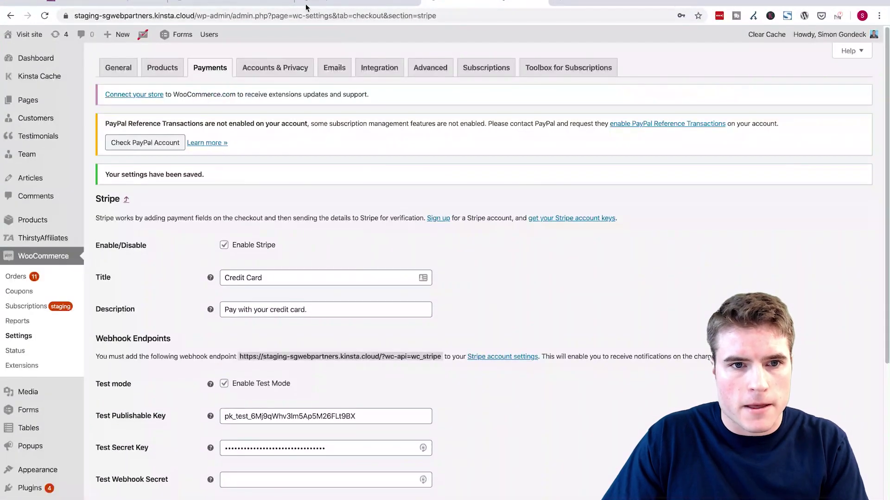
pyautogui.click(246, 3)
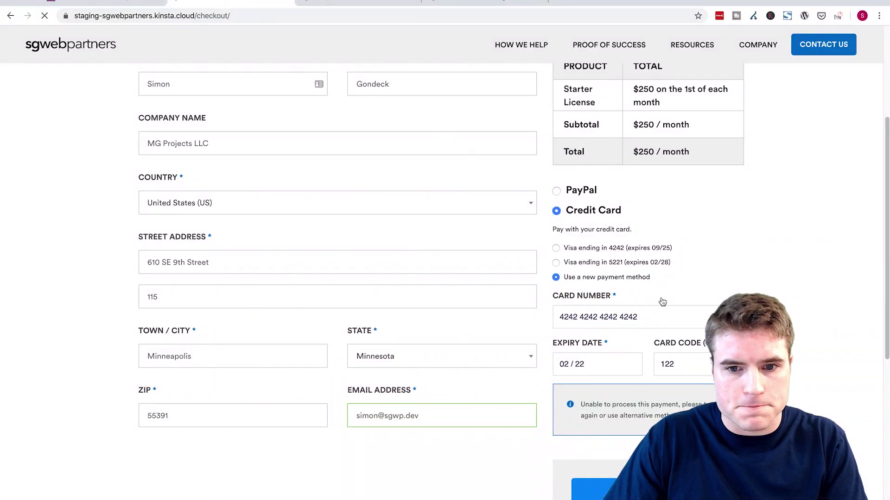
# Step: Reload checkout and correct the ending of the billing email's domain
pyautogui.hotkey('ctrl', 'r')
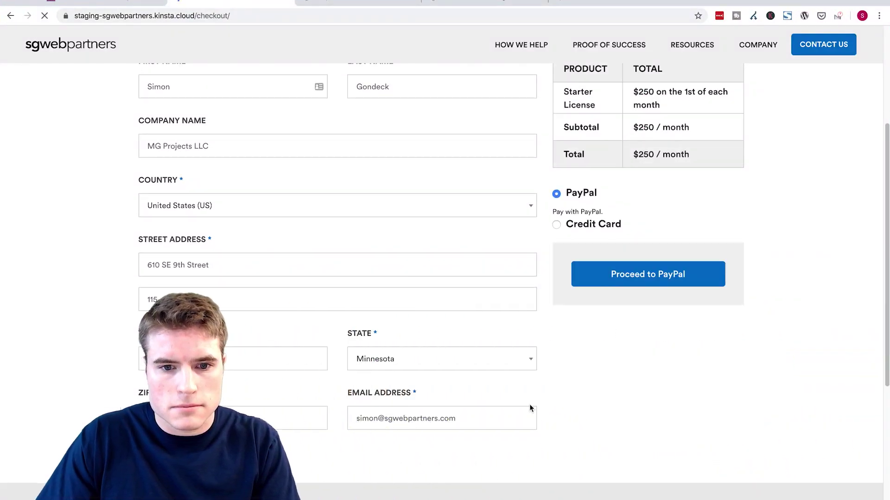
pyautogui.doubleClick(389, 419)
pyautogui.write('sgwp')
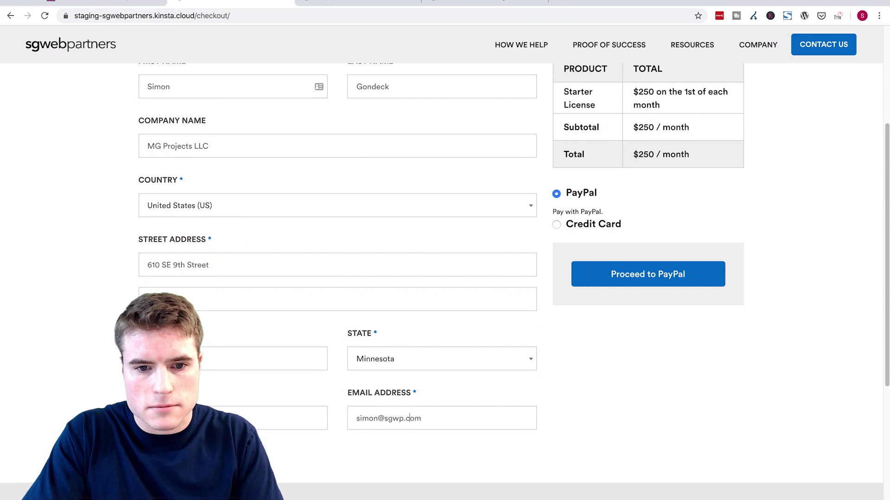
pyautogui.press('BackSpace')
pyautogui.press('BackSpace')
pyautogui.write('dev')
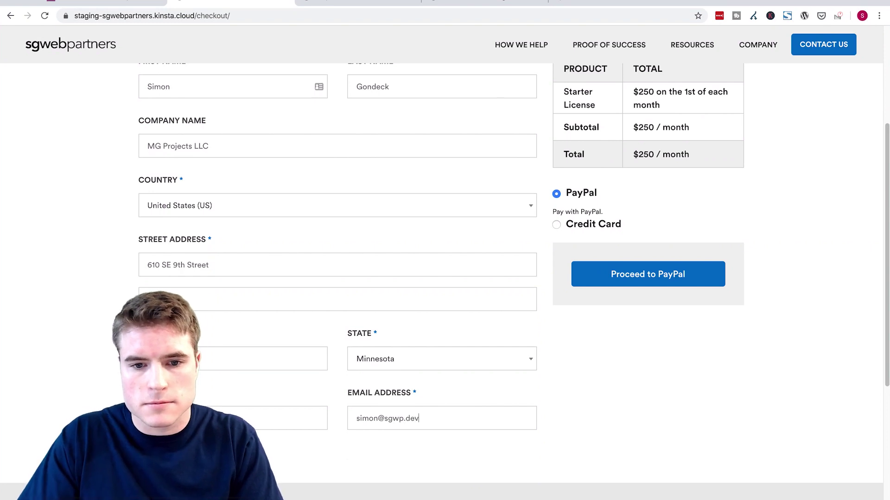
pyautogui.click(615, 372)
pyautogui.click(576, 238)
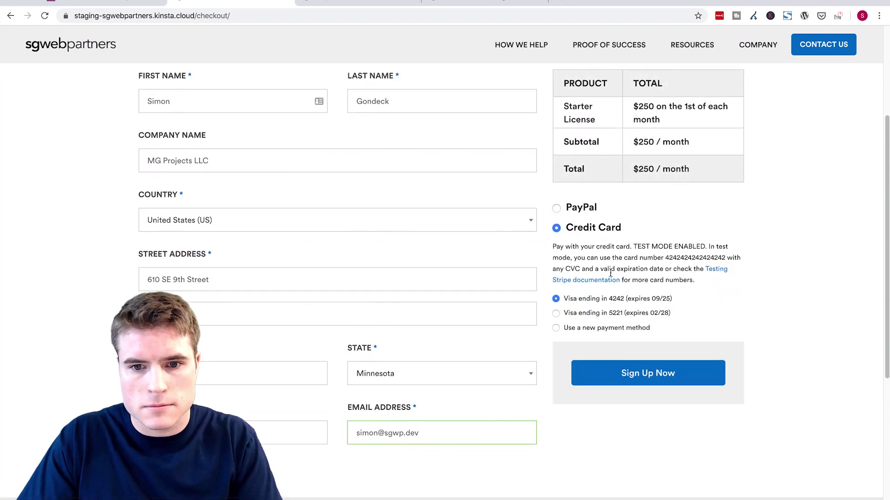
pyautogui.click(607, 328)
pyautogui.click(601, 367)
pyautogui.write('4')
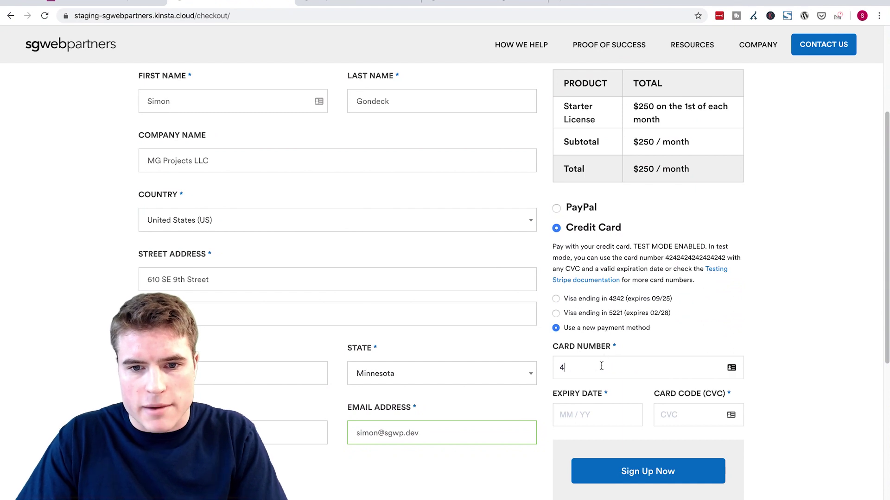
pyautogui.write('2424242424242420922100')
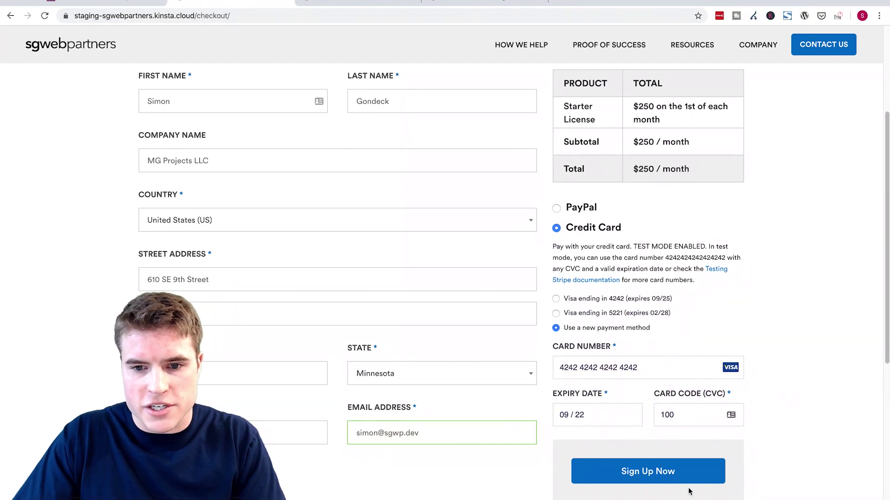
pyautogui.click(688, 480)
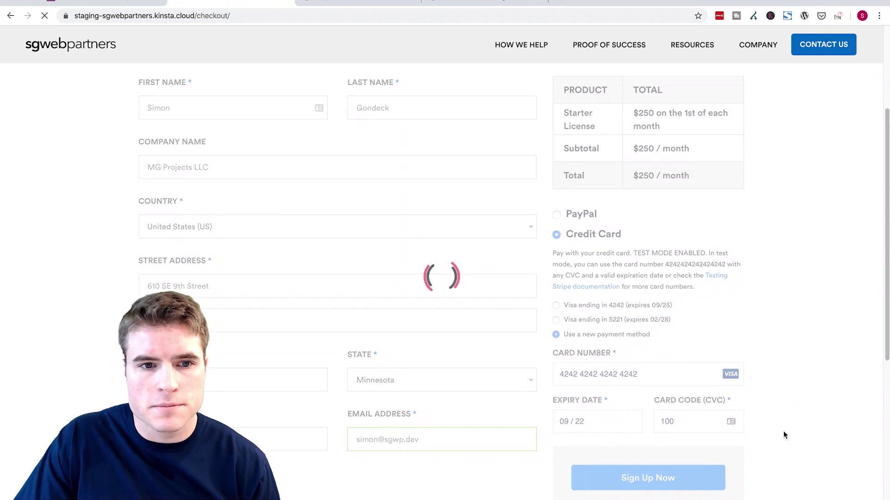
# Step: Review the $0 order confirmation with its active $250/month subscription next billed 04/01/20
pyautogui.scroll(-2, 649, 327)
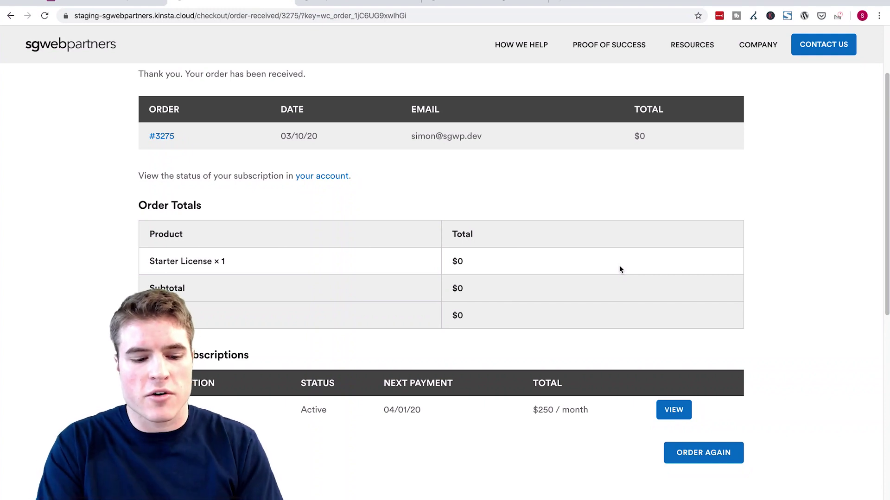
pyautogui.hotkey('ctrl', 't')
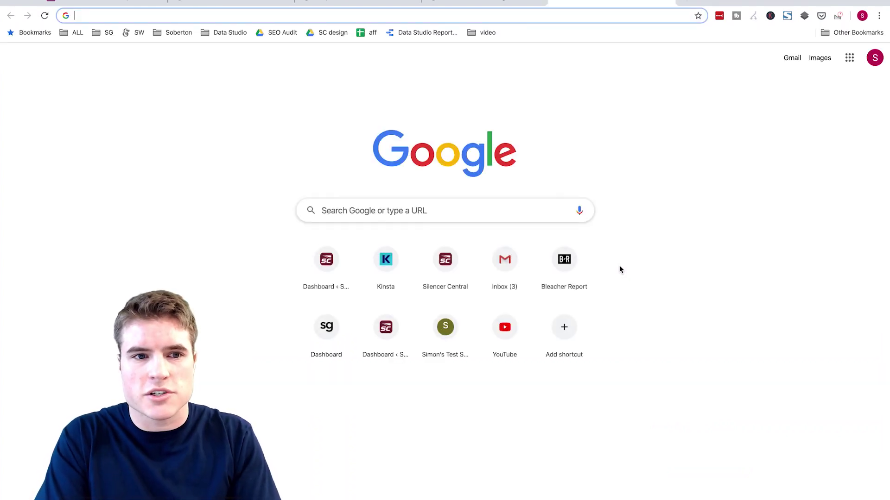
# Step: Search Google for how many days lie between March 10 and April 1 (22 days)
pyautogui.write('how')
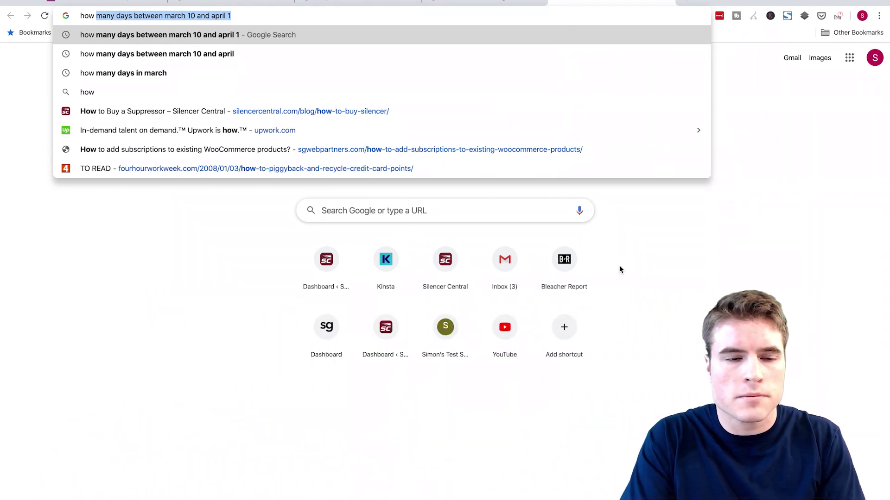
pyautogui.press('Return')
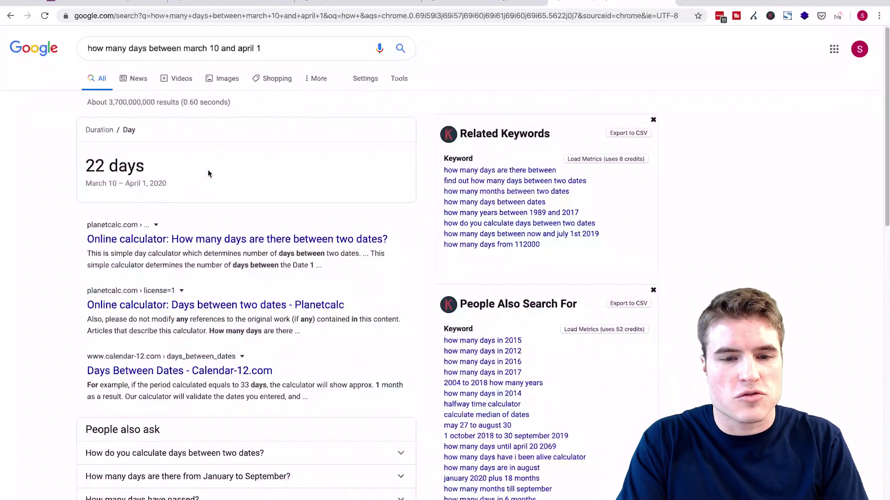
pyautogui.press('super+space')
# Step: Multiply 22/31 by 250 in Calculator for a prorated 177.41935485, then return to WooCommerce settings
pyautogui.write('22/31')
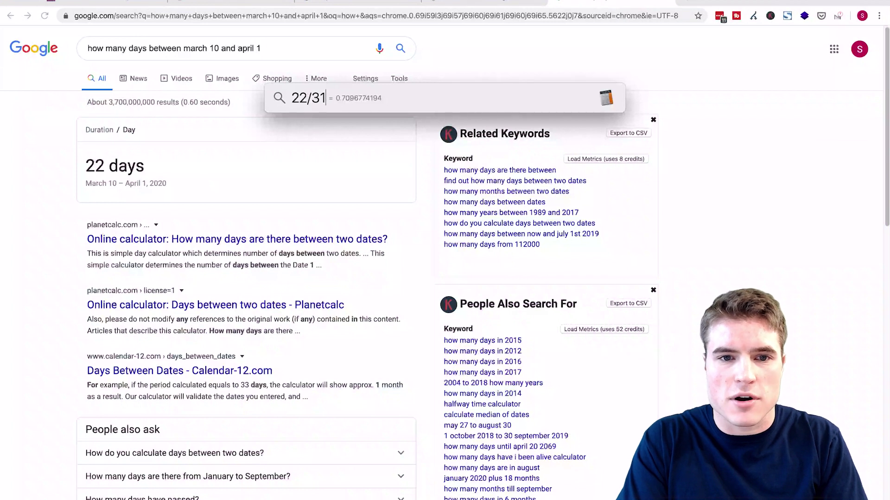
pyautogui.press('Return')
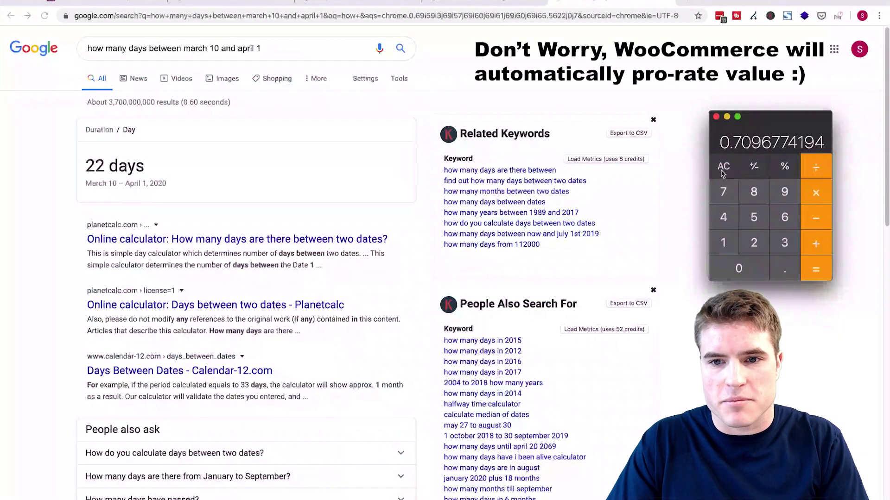
pyautogui.click(817, 193)
pyautogui.click(765, 244)
pyautogui.click(762, 225)
pyautogui.click(739, 269)
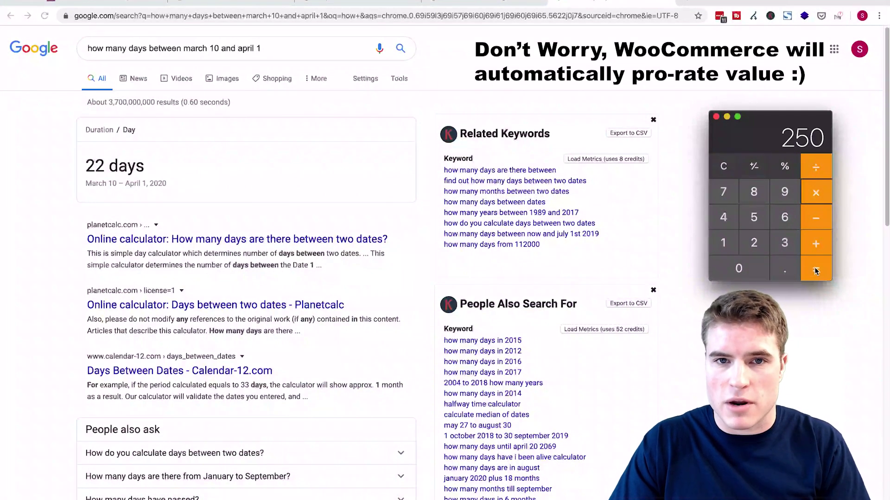
pyautogui.click(815, 271)
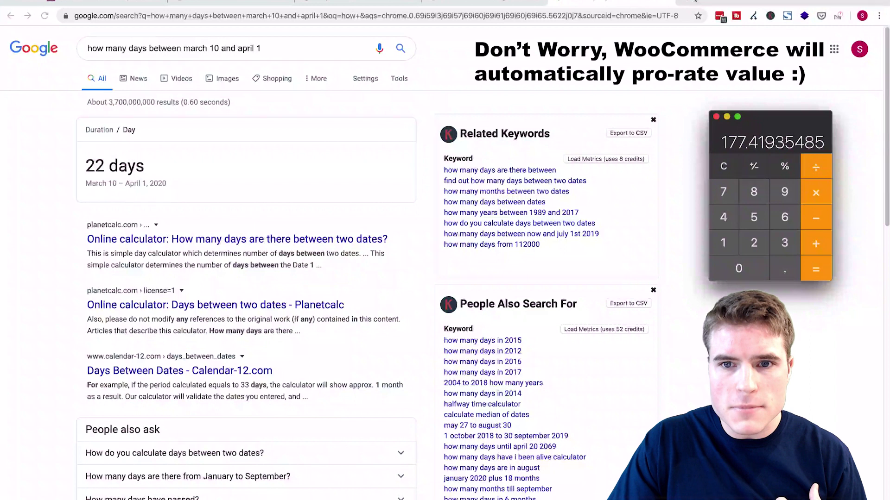
pyautogui.click(716, 116)
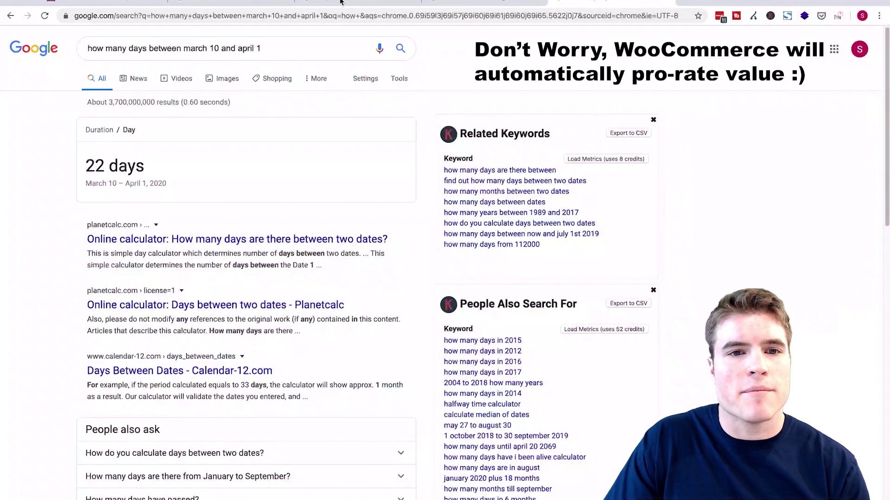
pyautogui.click(232, 4)
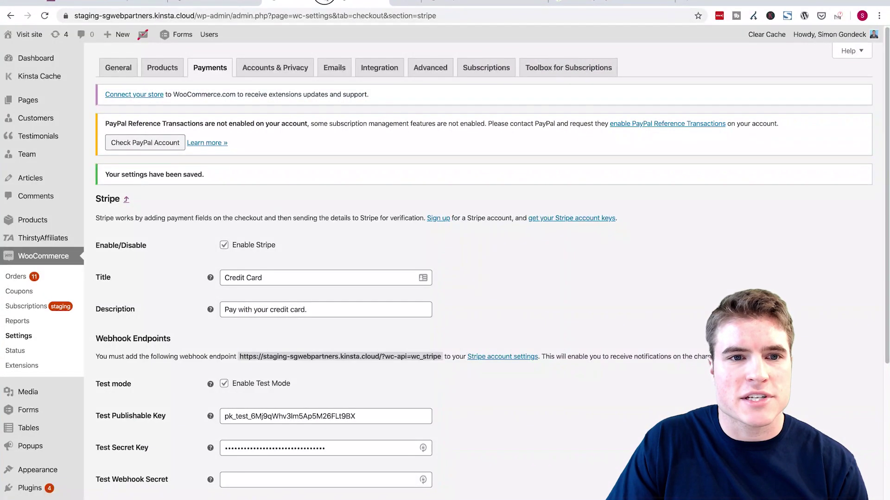
# Step: Set Subscriptions' Prorate First Renewal to 'For All Subscription Products' and save the settings
pyautogui.click(351, 4)
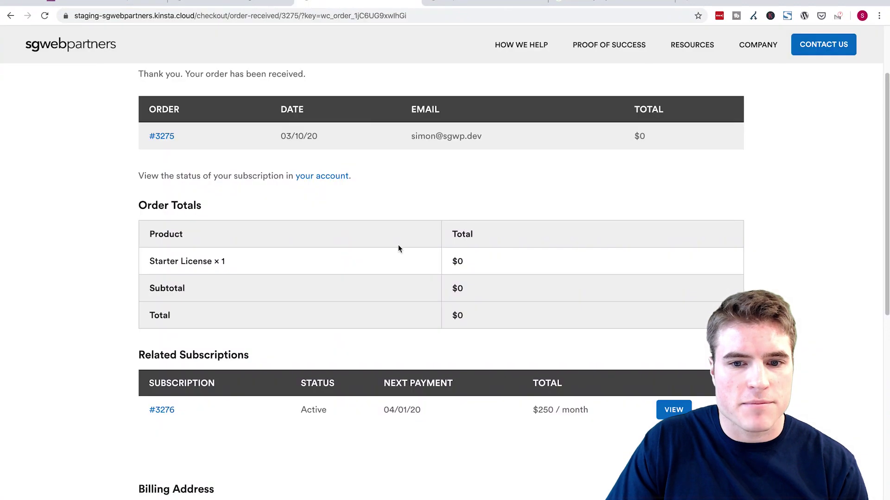
pyautogui.click(260, 4)
pyautogui.scroll(-3, 315, 178)
pyautogui.scroll(3, 318, 174)
pyautogui.click(496, 71)
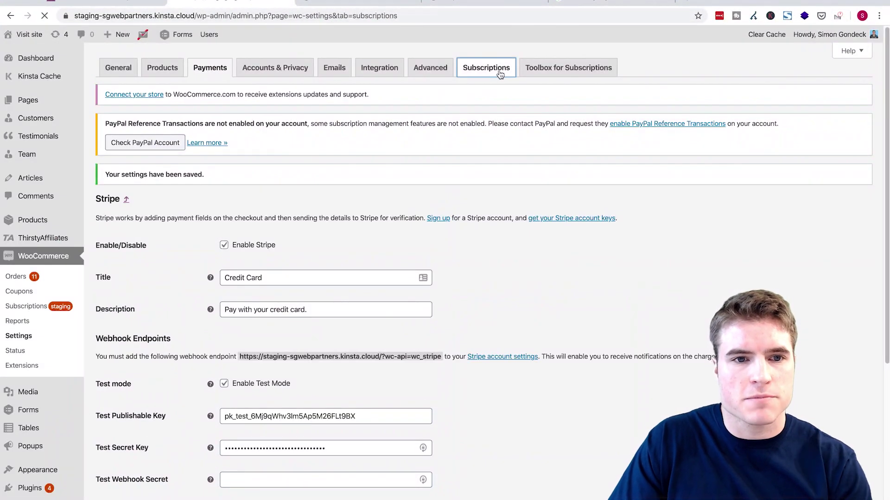
pyautogui.scroll(-3, 394, 195)
pyautogui.scroll(-5, 388, 208)
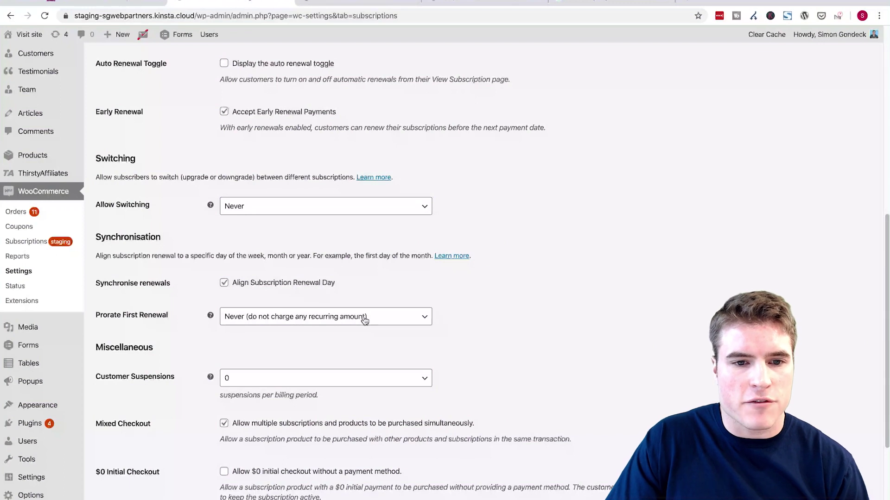
pyautogui.click(403, 323)
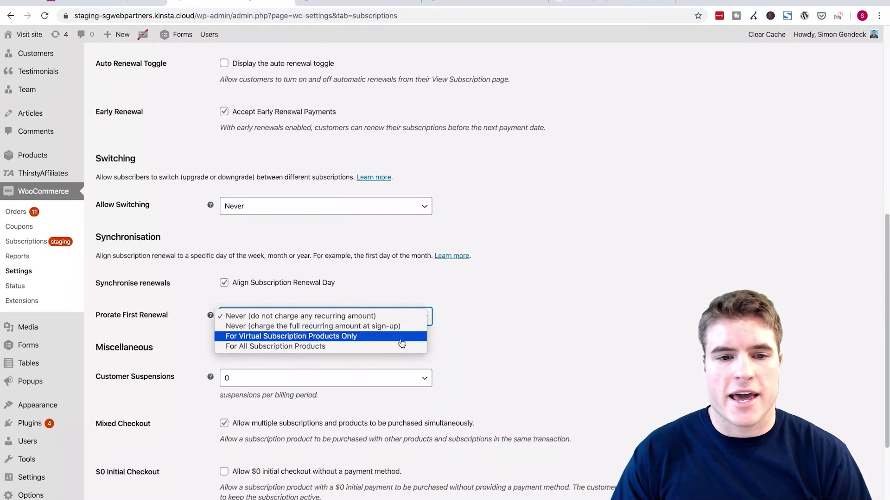
pyautogui.click(399, 348)
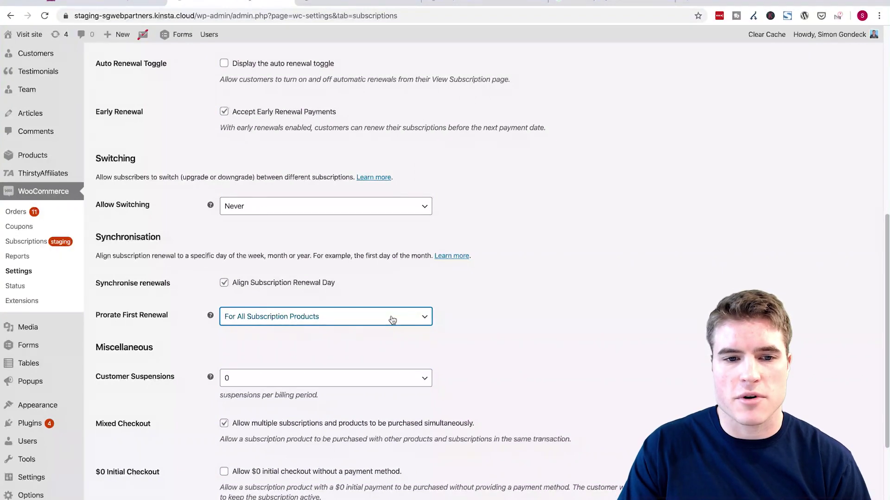
pyautogui.click(506, 338)
pyautogui.scroll(-4, 499, 331)
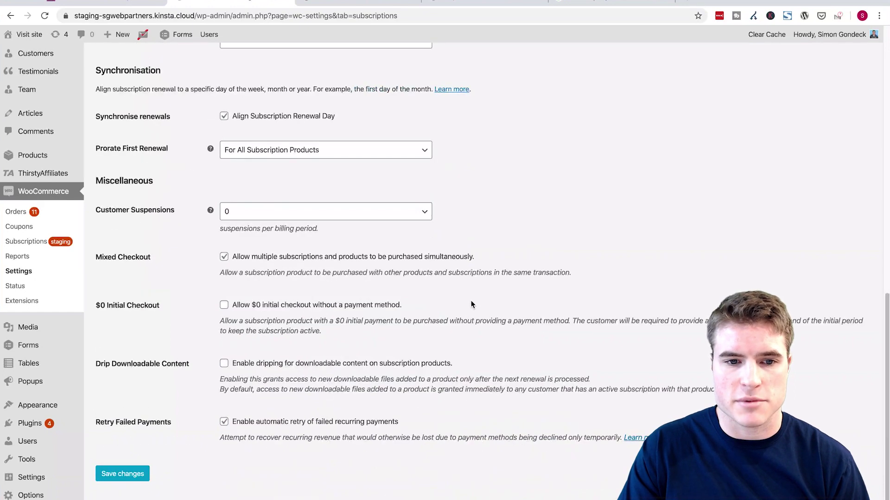
pyautogui.click(122, 474)
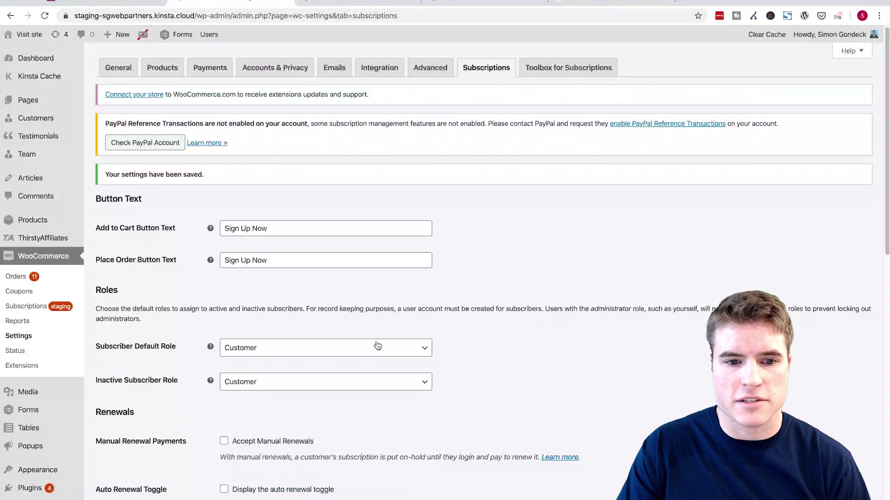
# Step: Change Prorate First Renewal to virtual products only and save the subscription settings
pyautogui.scroll(-4, 376, 348)
pyautogui.scroll(-2, 377, 348)
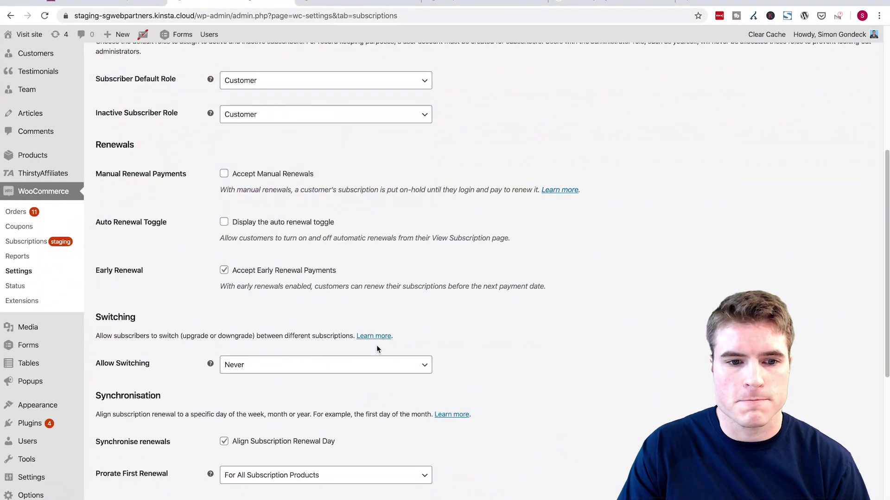
pyautogui.scroll(-2, 376, 349)
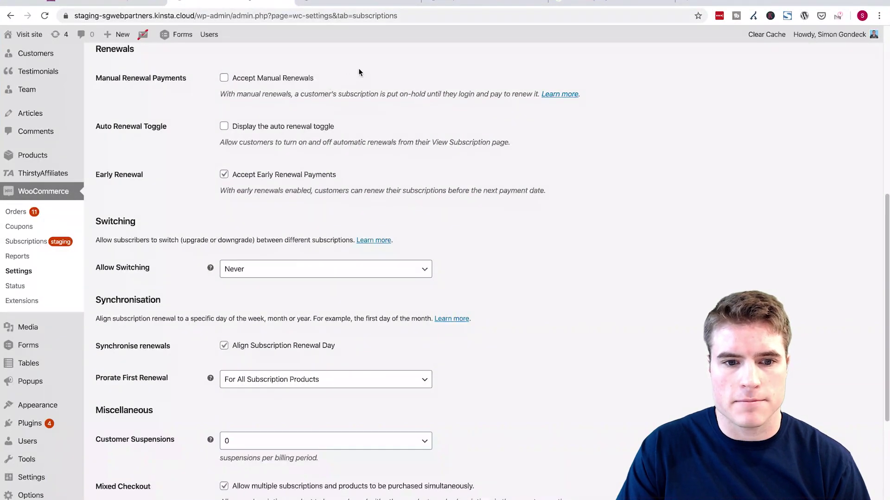
pyautogui.click(312, 379)
pyautogui.click(318, 367)
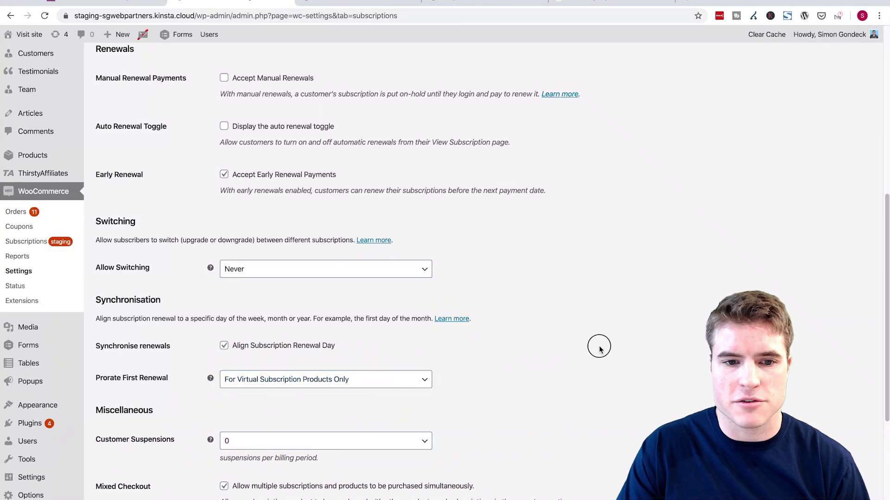
pyautogui.scroll(-5, 370, 394)
pyautogui.click(123, 474)
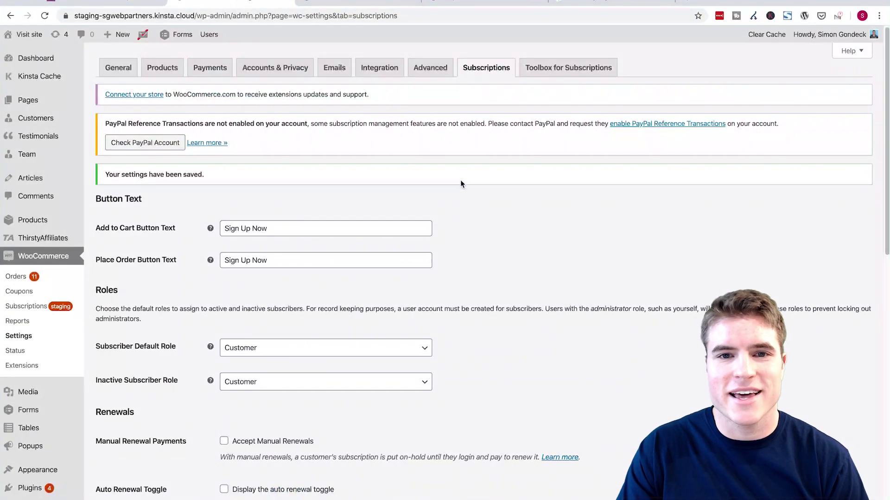
# Step: Mark the Starter License monthly variation #1652 as virtual, save it and update the product
pyautogui.click(411, 4)
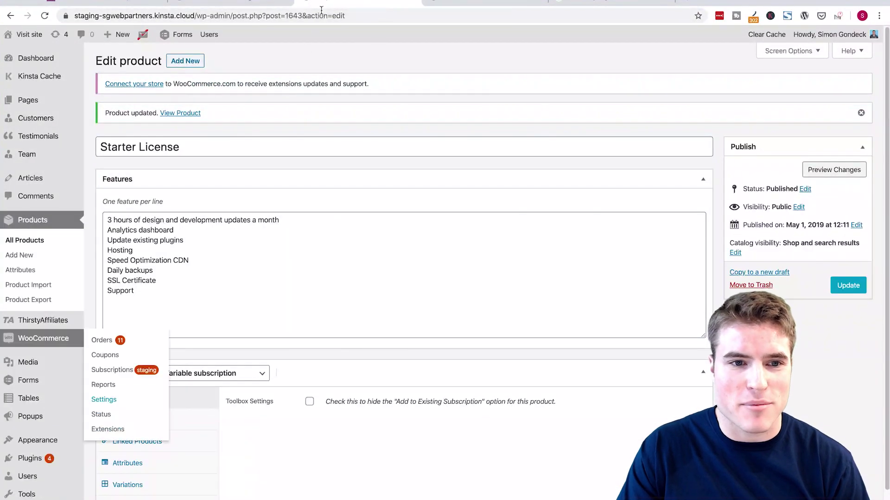
pyautogui.scroll(-1, 169, 431)
pyautogui.click(168, 444)
pyautogui.click(374, 411)
pyautogui.scroll(-2, 376, 407)
pyautogui.click(375, 403)
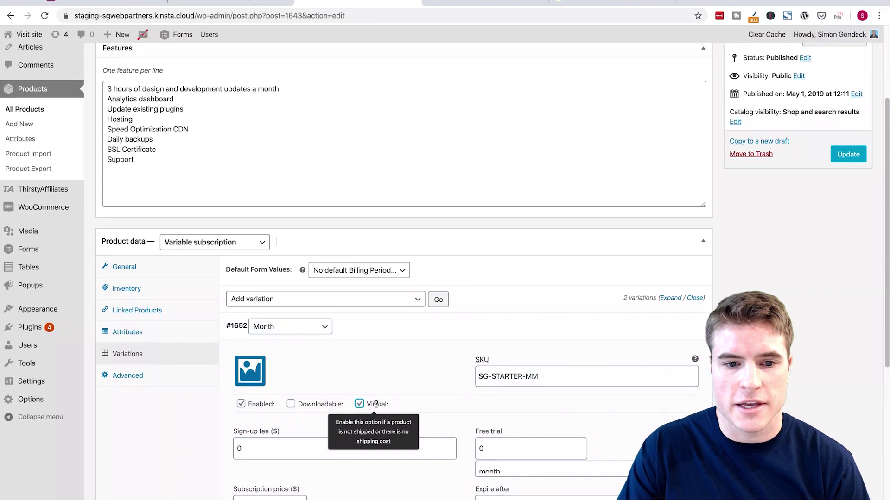
pyautogui.scroll(-6, 352, 445)
pyautogui.click(253, 470)
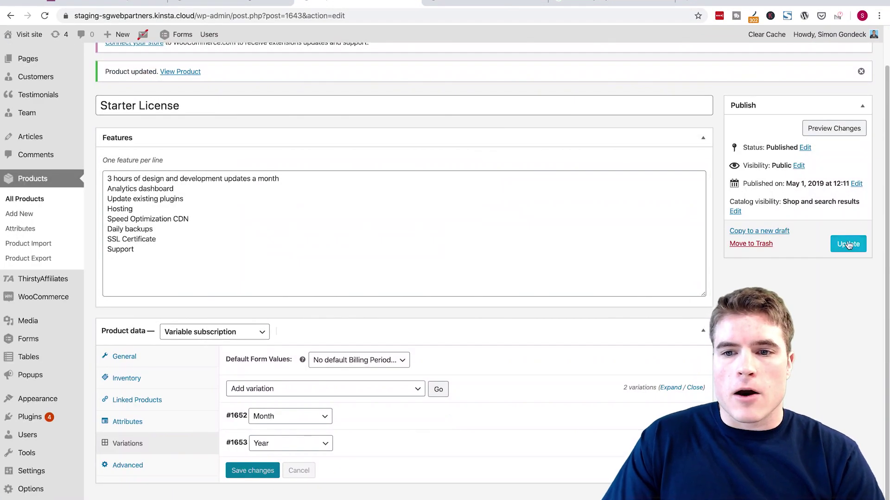
pyautogui.click(848, 245)
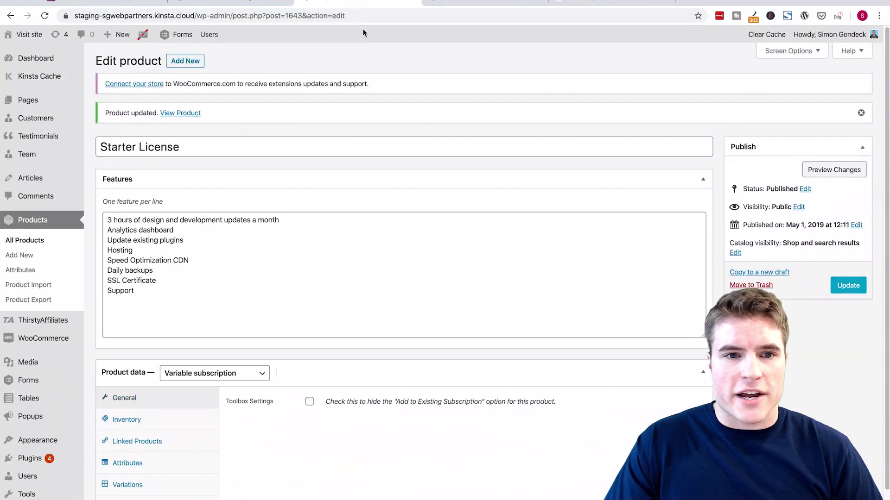
pyautogui.click(230, 4)
pyautogui.scroll(-7, 419, 140)
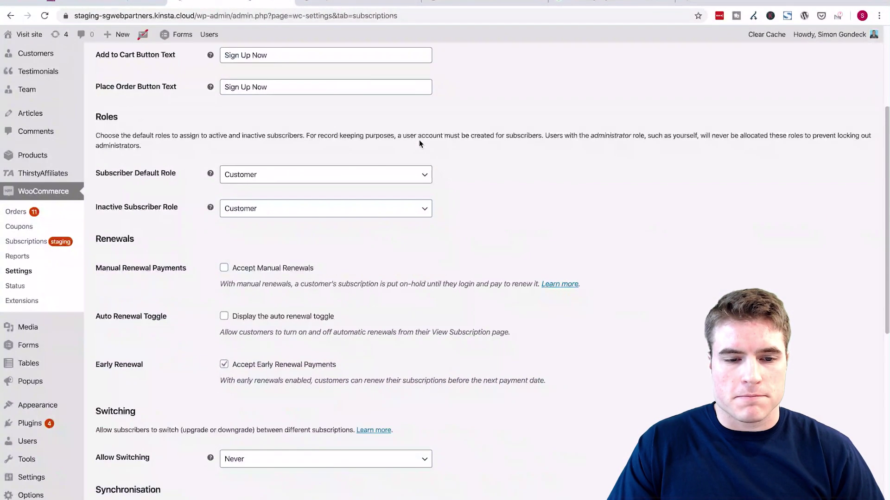
pyautogui.scroll(-3, 419, 155)
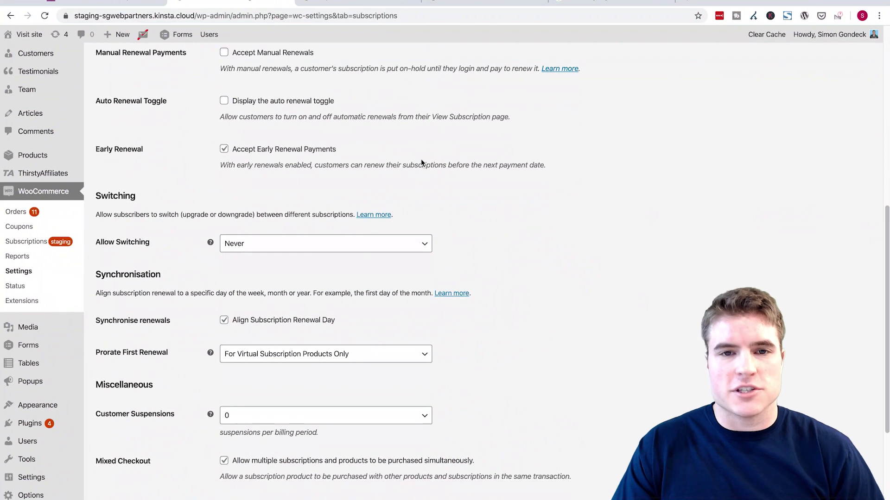
pyautogui.scroll(-2, 428, 169)
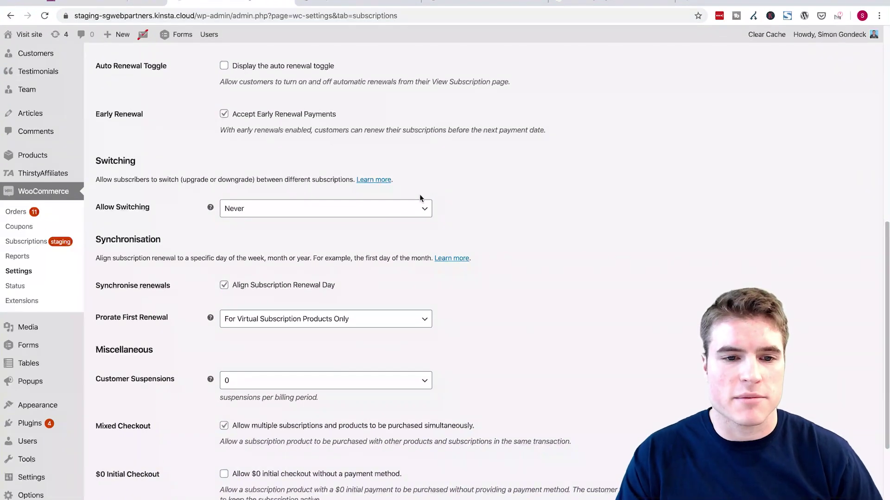
pyautogui.scroll(-1, 420, 198)
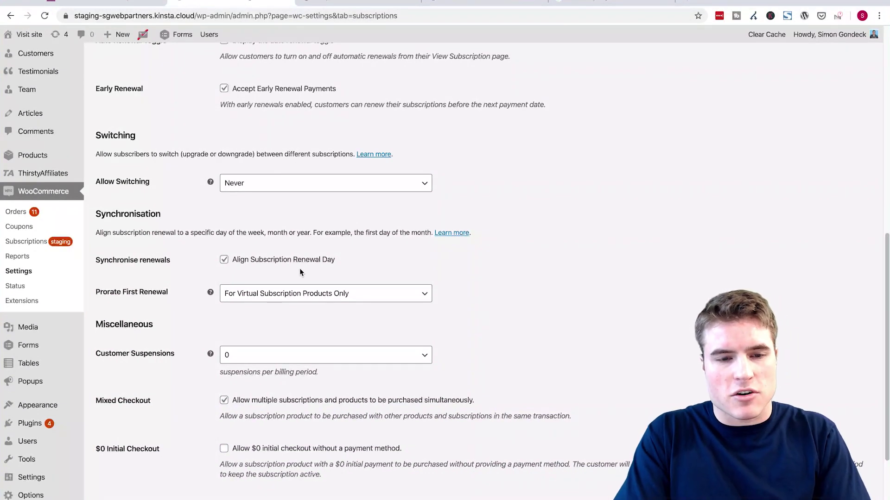
pyautogui.press('super+space')
pyautogui.write('Firefox')
pyautogui.press('Return')
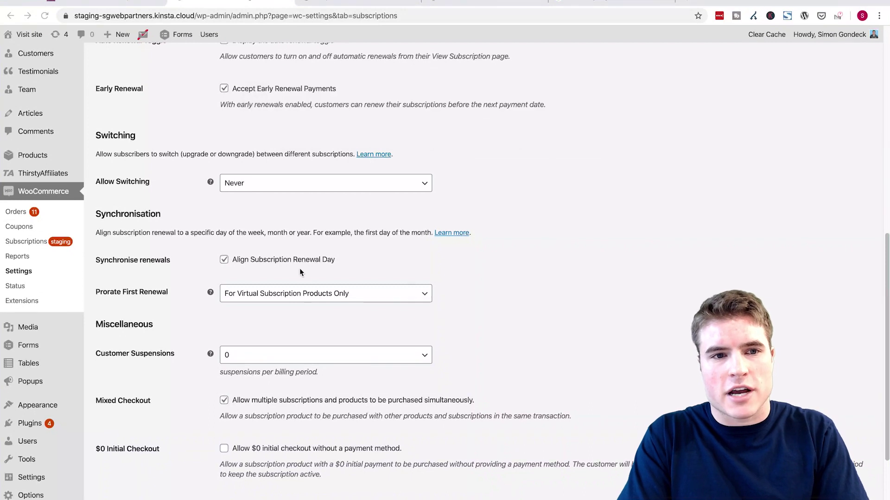
# Step: Add the monthly Starter License from staging-sgwebpartners.kinsta.cloud/plans/ to the cart and proceed to checkout
pyautogui.click(254, 6)
pyautogui.write('staging-sgwebpartners.kinsta.cloud/plans/')
pyautogui.press('Return')
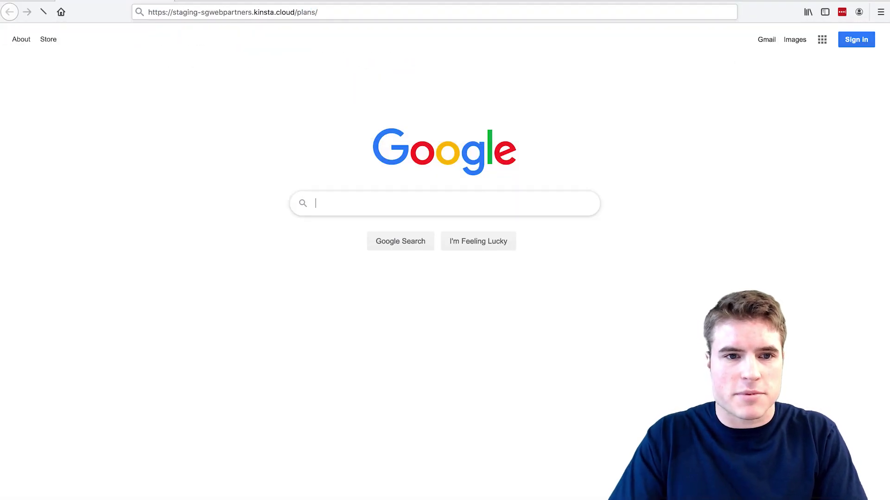
pyautogui.scroll(-5, 396, 224)
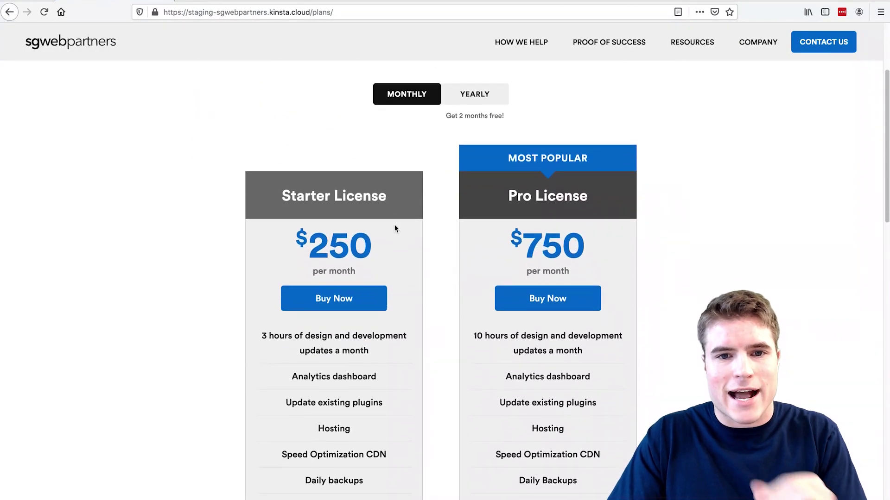
pyautogui.scroll(-2, 395, 226)
pyautogui.click(367, 260)
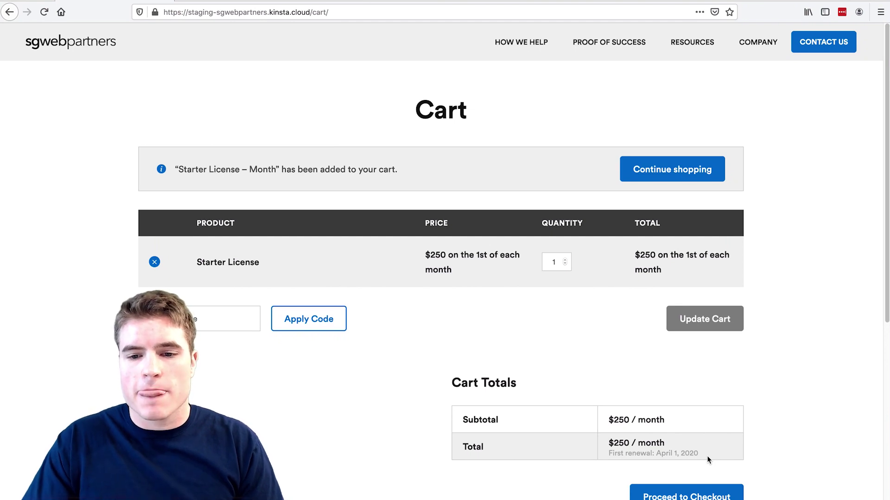
pyautogui.click(708, 494)
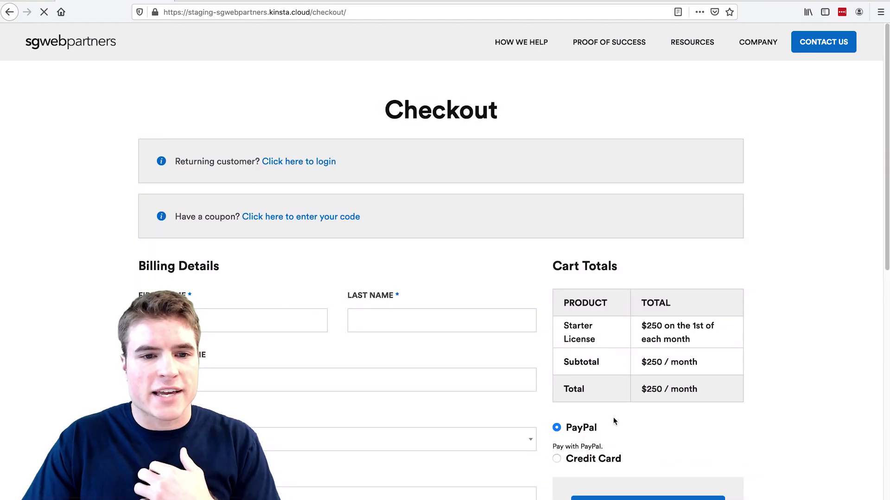
# Step: Enter the customer's first and last name and autofill the billing address from a saved entry
pyautogui.click(278, 317)
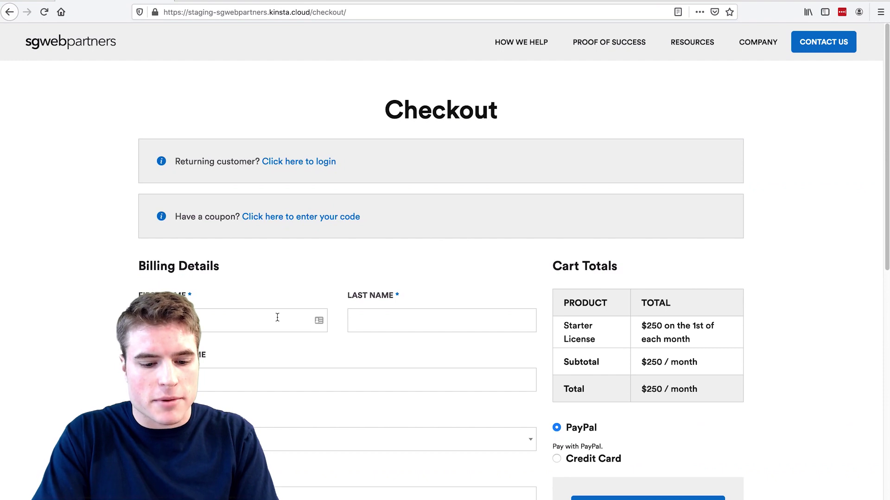
pyautogui.write('Simon')
pyautogui.press('Tab')
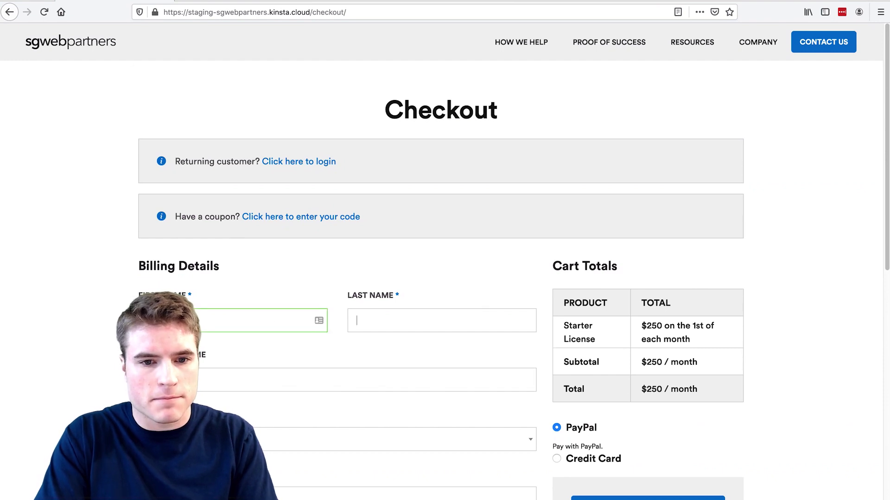
pyautogui.write('To')
pyautogui.press('Down')
pyautogui.press('Return')
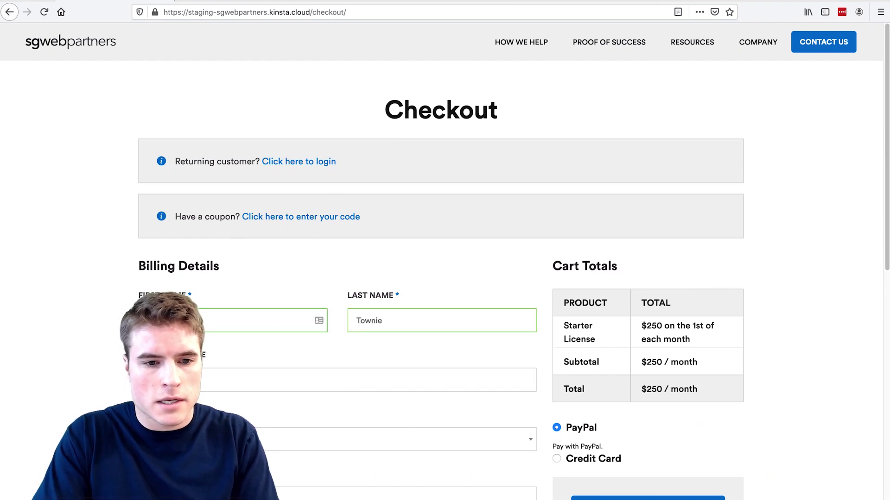
pyautogui.scroll(-3, 313, 364)
pyautogui.click(322, 331)
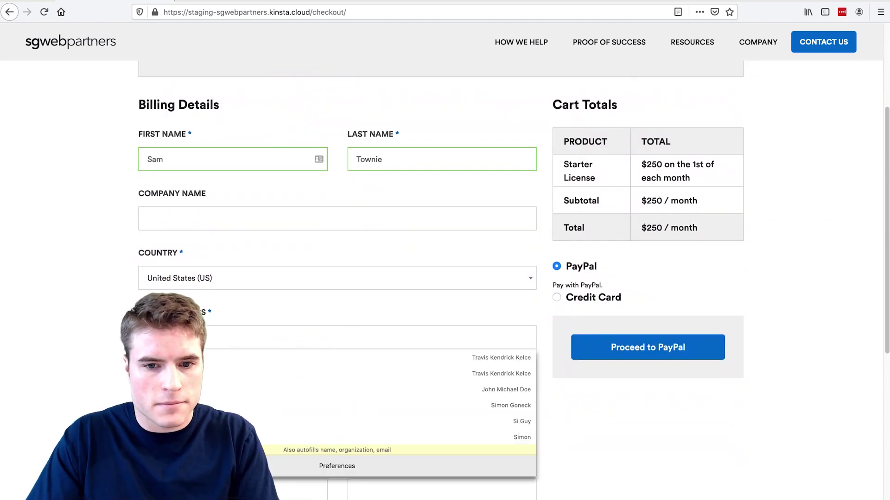
pyautogui.click(350, 350)
# Step: Replace the billing e-mail with the customer's address and select Credit Card payment
pyautogui.scroll(-3, 349, 362)
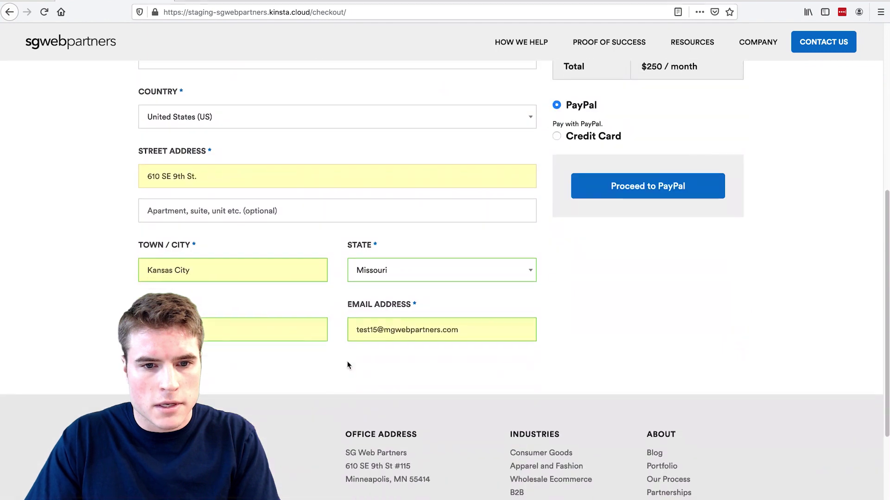
pyautogui.click(384, 322)
pyautogui.hotkey('ctrl', 'a')
pyautogui.write('s')
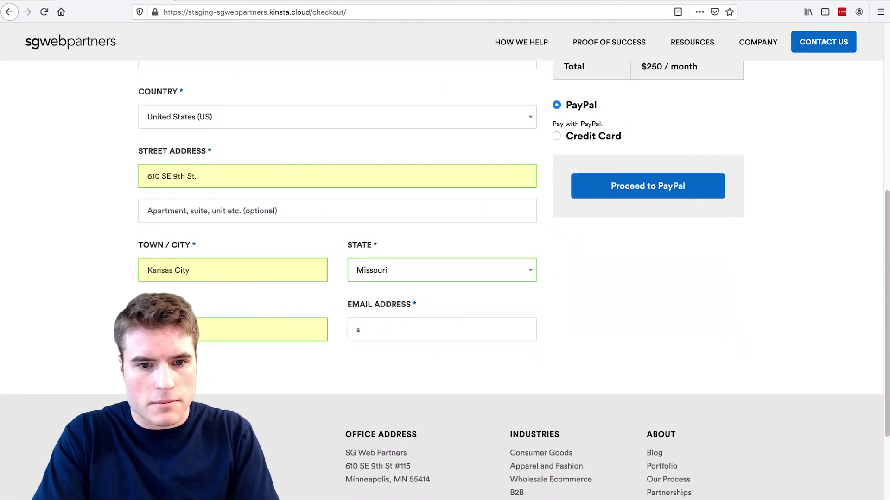
pyautogui.click(622, 292)
pyautogui.scroll(2, 594, 279)
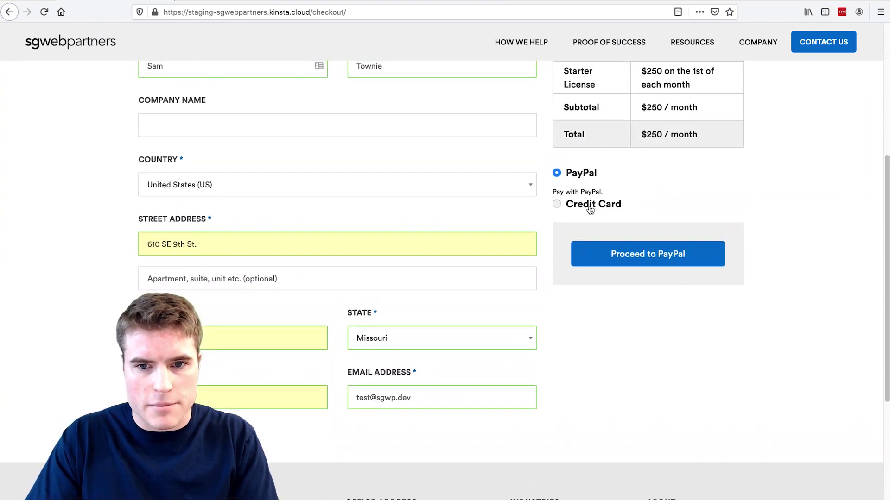
pyautogui.click(590, 207)
pyautogui.scroll(5, 601, 267)
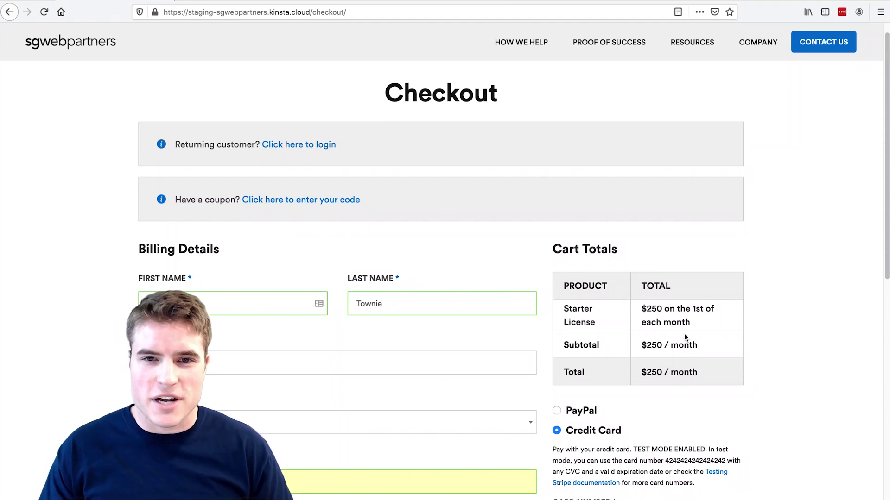
# Step: Enter the test card number and place the subscription sign-up order
pyautogui.scroll(-3, 705, 349)
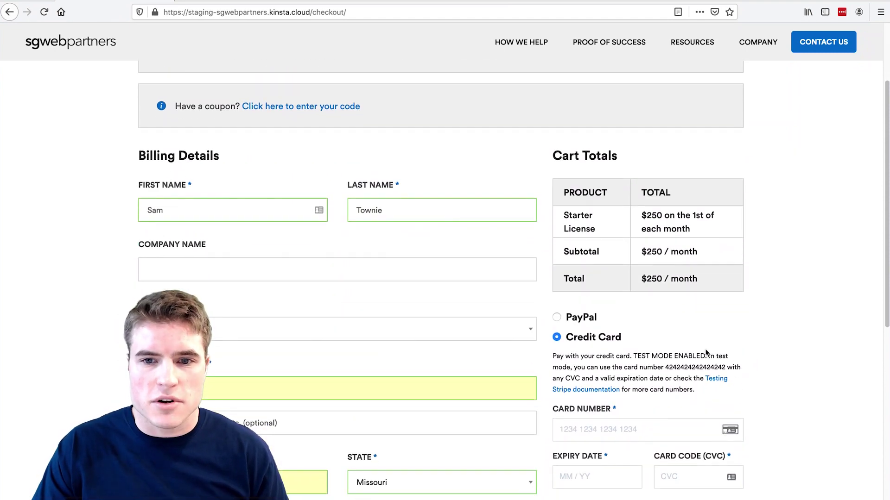
pyautogui.scroll(3, 705, 349)
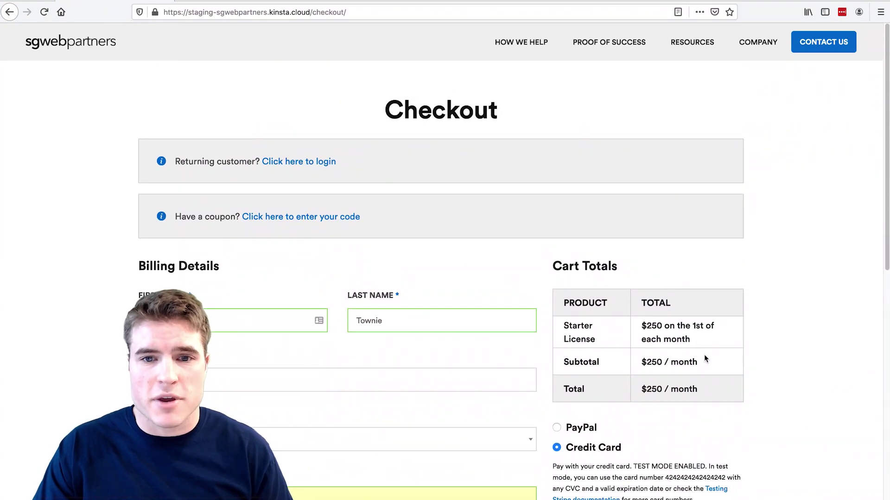
pyautogui.scroll(-5, 705, 355)
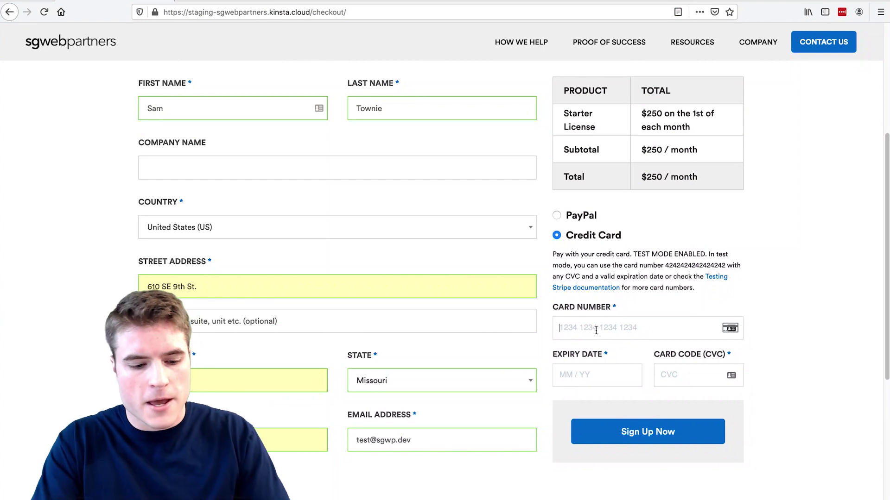
pyautogui.write('42424242 42')
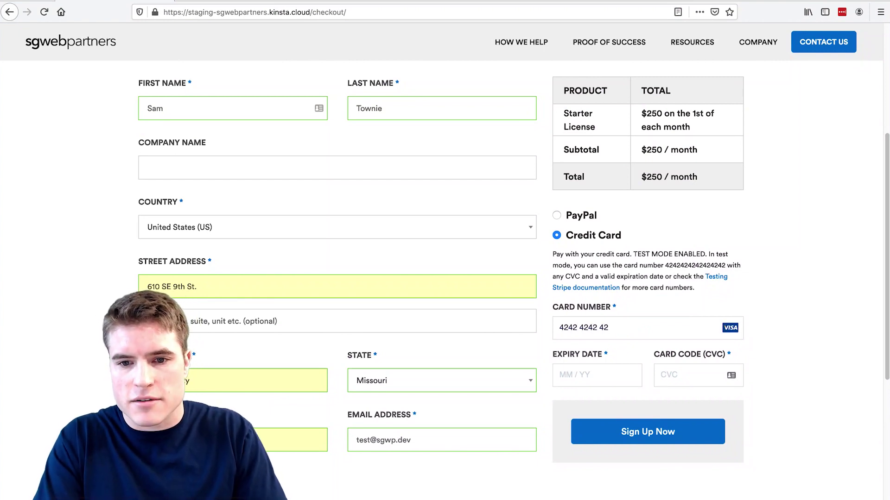
pyautogui.write('0922')
pyautogui.write('200')
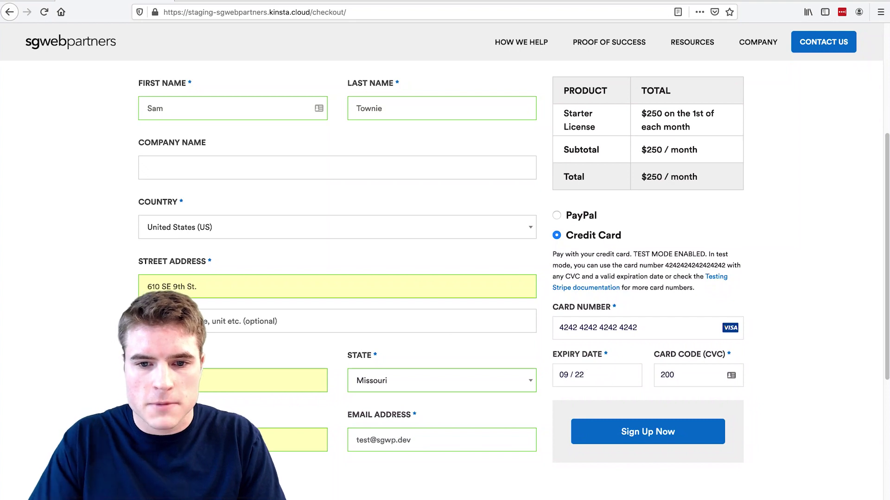
pyautogui.click(678, 430)
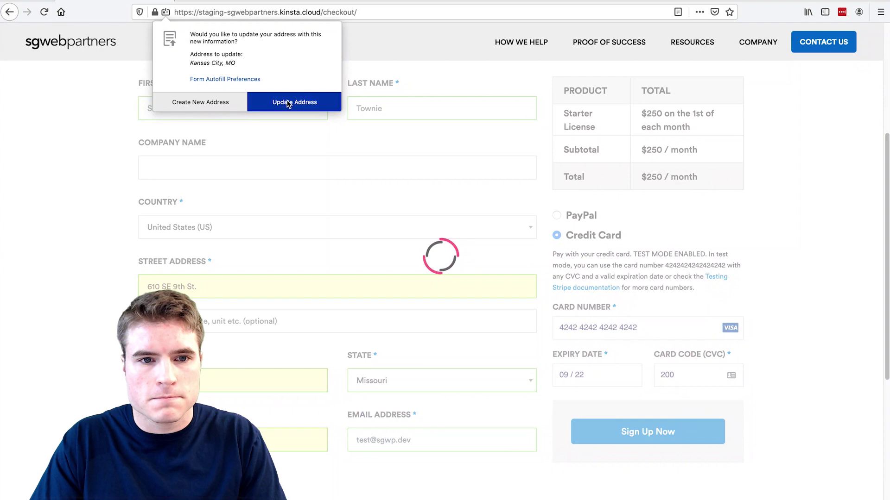
pyautogui.click(829, 197)
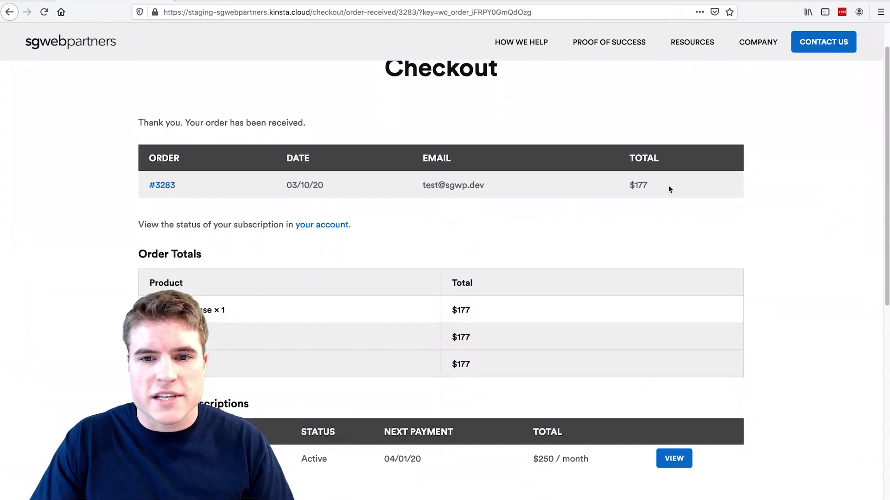
# Step: Check the $177 prorated total and the 04/01/20 next payment date on the confirmation
pyautogui.moveTo(667, 186); pyautogui.dragTo(629, 187)
pyautogui.click(676, 187)
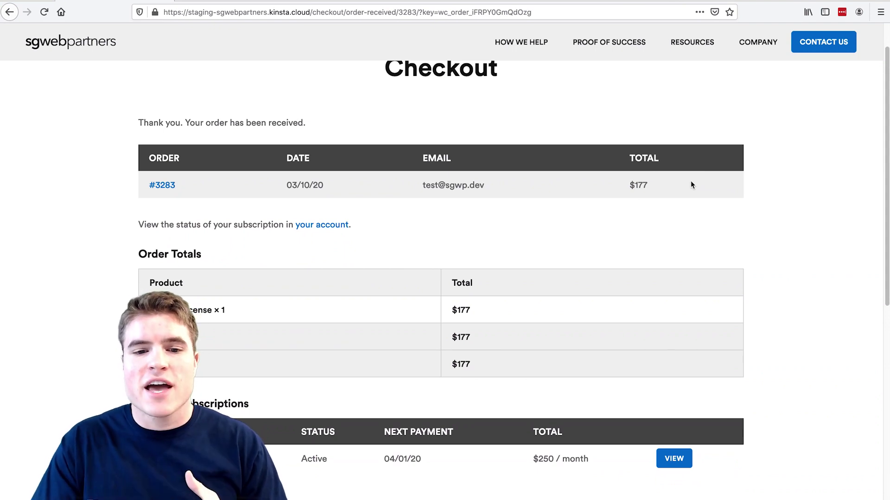
pyautogui.moveTo(435, 461); pyautogui.dragTo(375, 457)
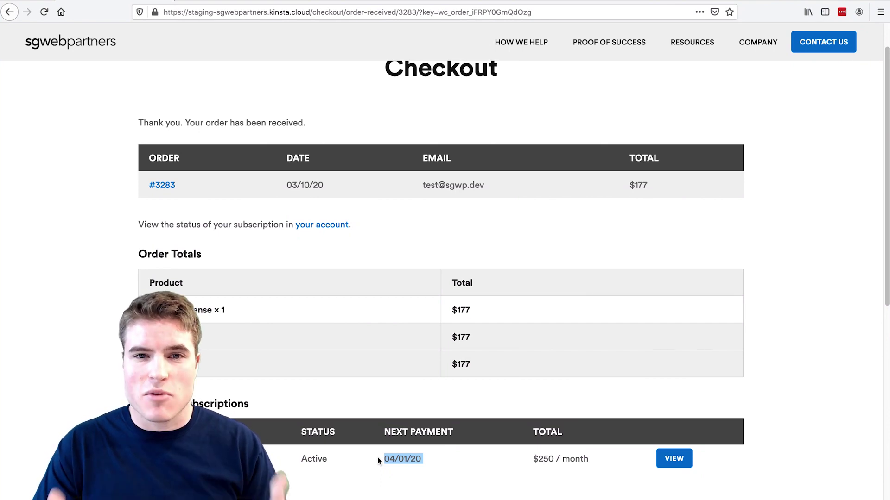
pyautogui.press('super+Tab')
pyautogui.press('super+Tab')
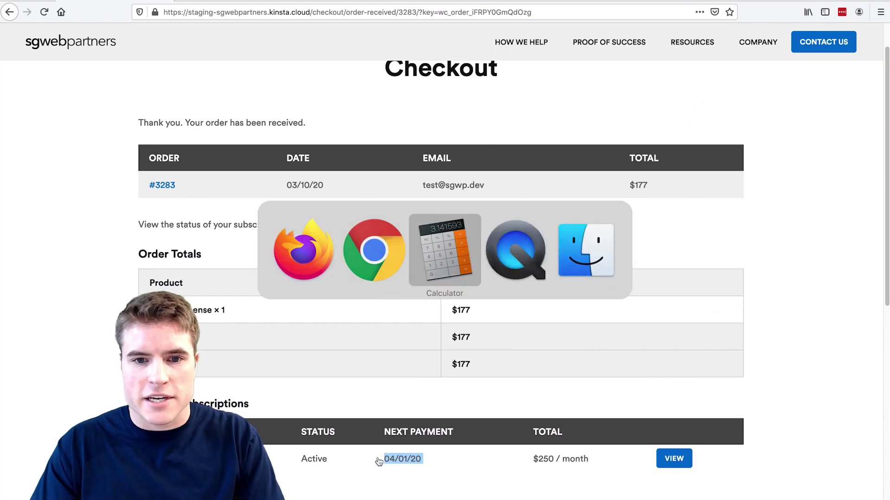
# Step: Calculate 21 ÷ 31 in Calculator, giving 0.67741935483871
pyautogui.click(719, 170)
pyautogui.click(753, 239)
pyautogui.click(723, 242)
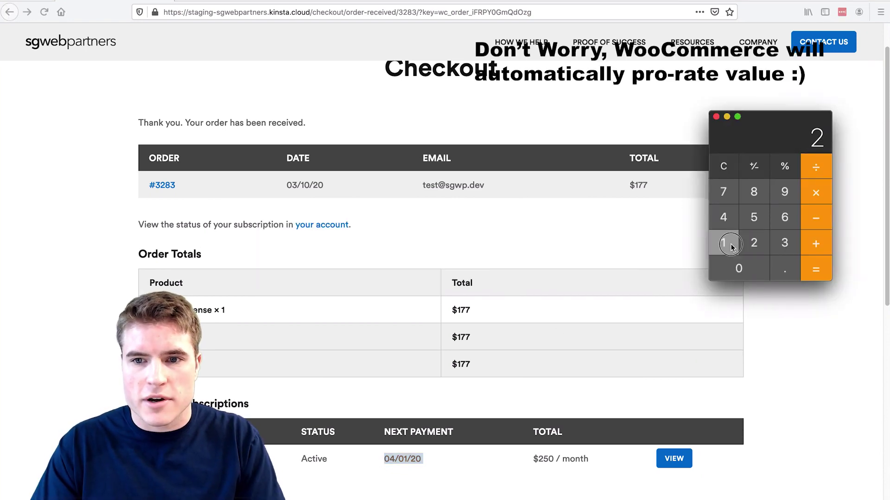
pyautogui.click(824, 172)
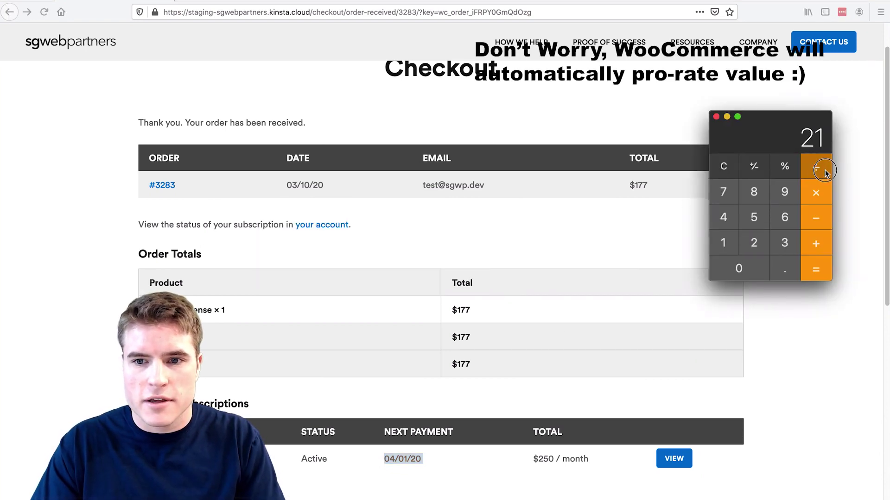
pyautogui.click(782, 245)
pyautogui.click(734, 249)
pyautogui.click(816, 270)
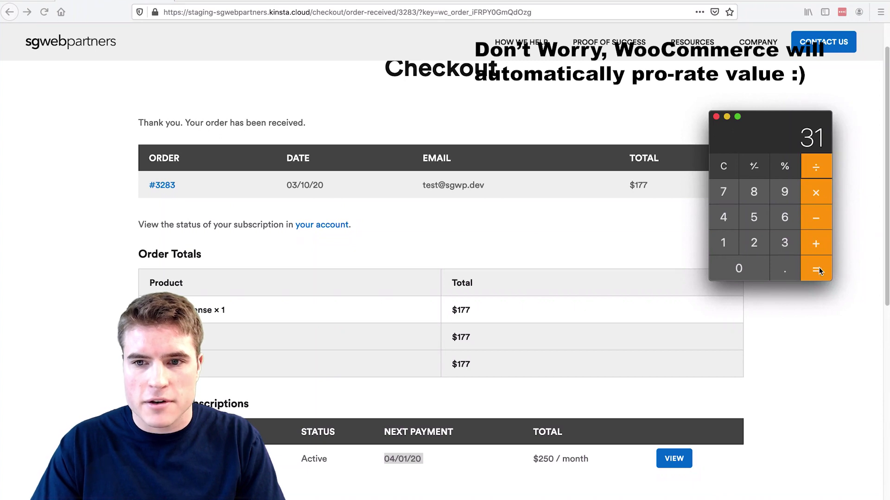
# Step: Calculate 20 ÷ 31, then clear the Calculator result
pyautogui.click(730, 174)
pyautogui.click(743, 246)
pyautogui.click(738, 267)
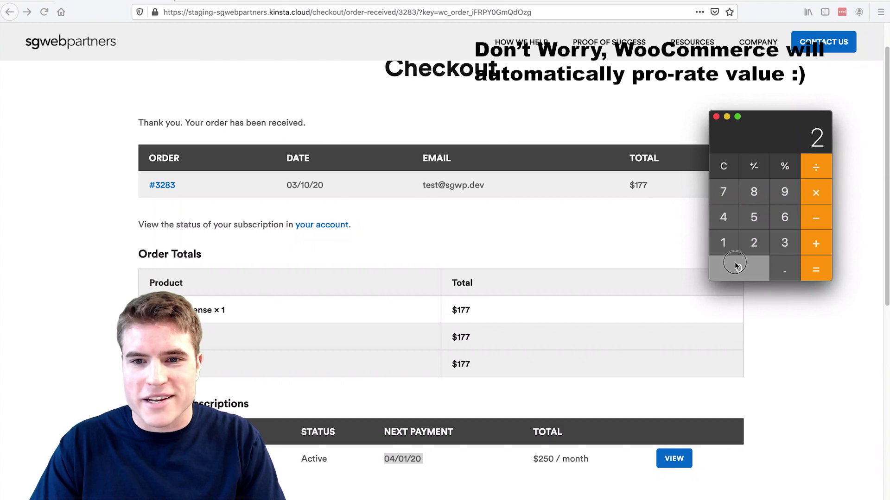
pyautogui.click(816, 172)
pyautogui.click(784, 244)
pyautogui.click(731, 245)
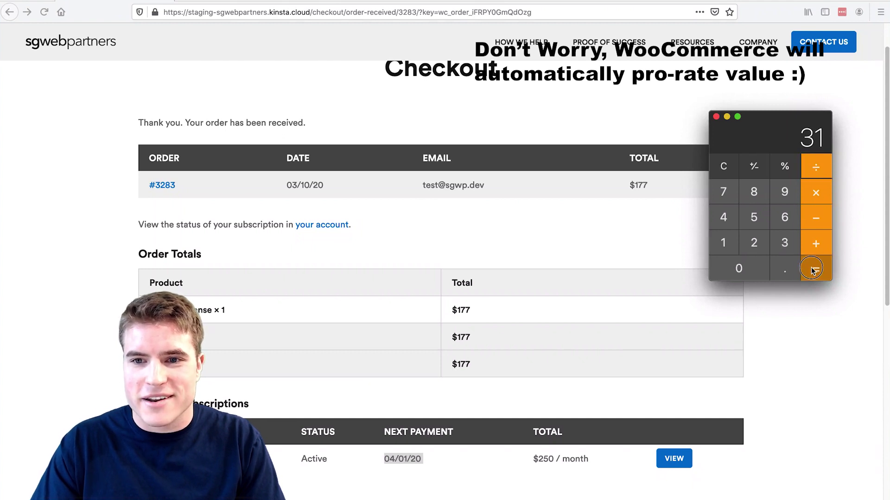
pyautogui.click(813, 267)
pyautogui.click(723, 168)
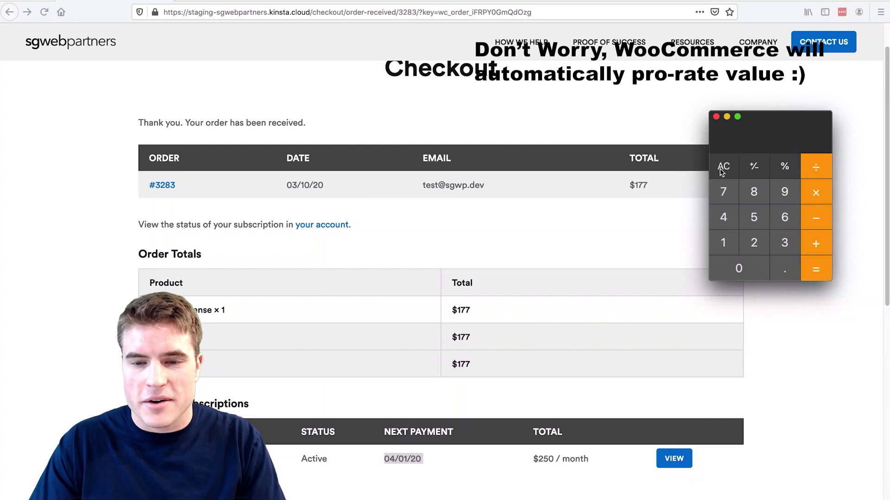
pyautogui.press('super+q')
pyautogui.press('super+t')
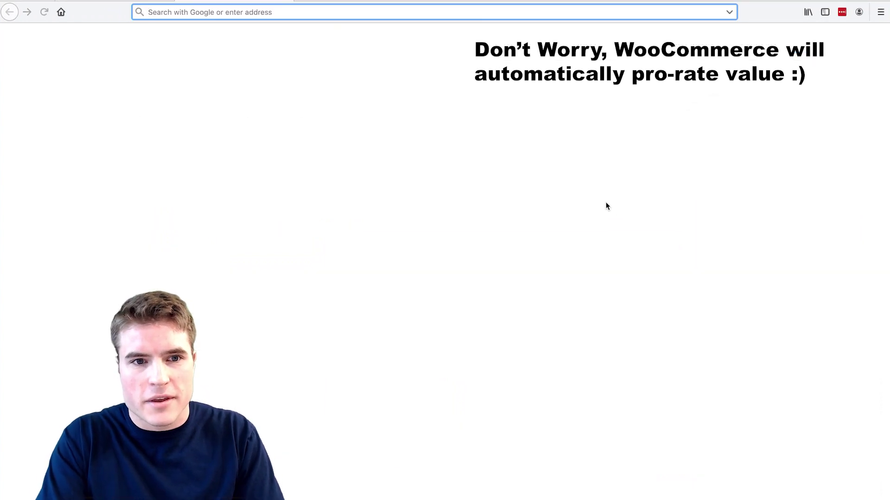
# Step: Compute 22/31 = 0.709677419354839 beside Google's 22-day result, then return to the order confirmation
pyautogui.press('super+Tab')
pyautogui.press('super+Tab')
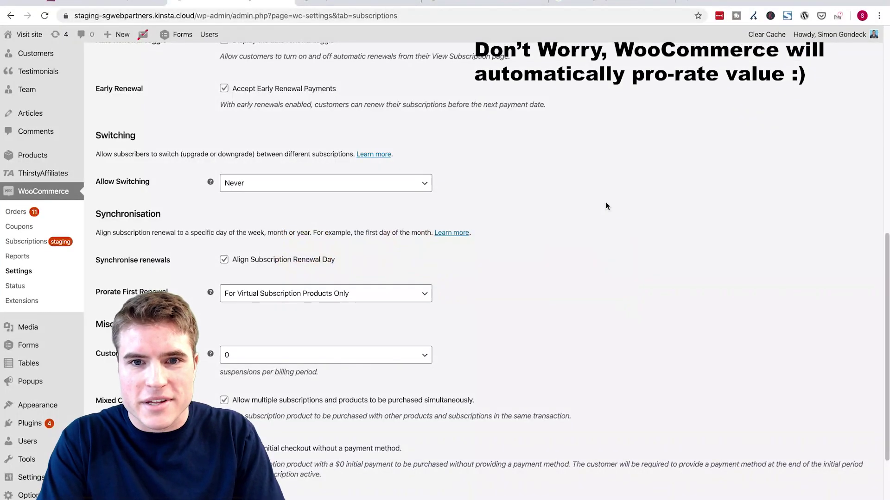
pyautogui.hotkey('ctrl', 'Tab')
pyautogui.hotkey('ctrl', 'Tab')
pyautogui.hotkey('ctrl', 'Tab')
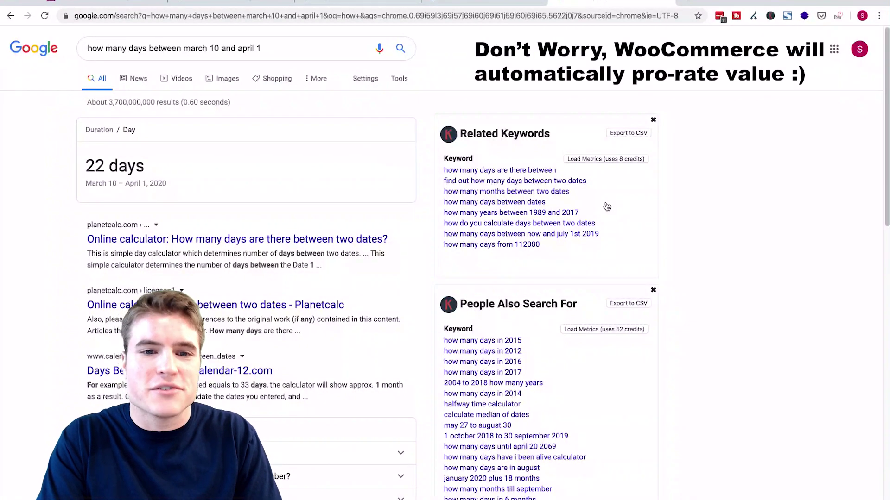
pyautogui.press('super+Tab')
pyautogui.press('super+Tab')
pyautogui.write('22/31')
pyautogui.press('Return')
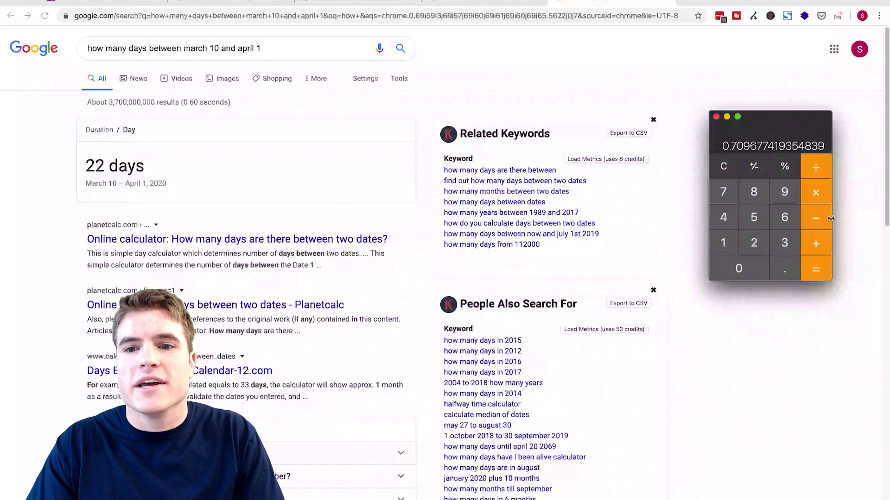
pyautogui.click(812, 193)
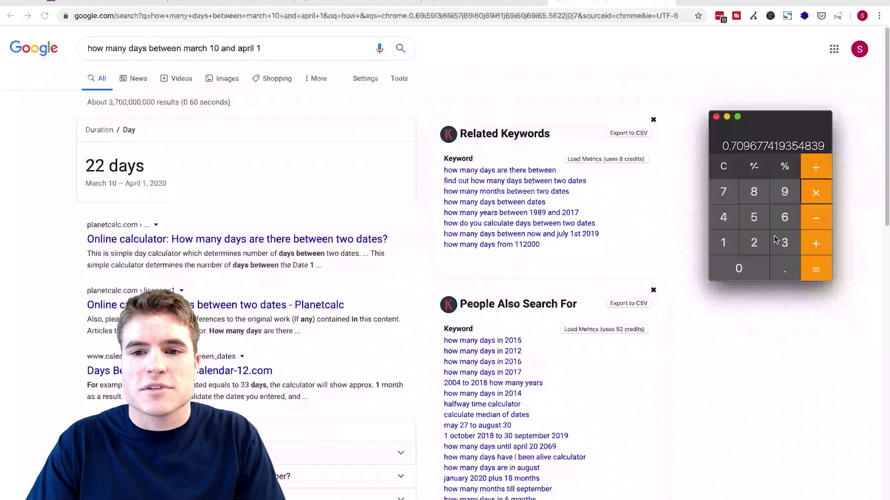
pyautogui.click(391, 238)
pyautogui.press('super+Tab')
pyautogui.press('super+Tab')
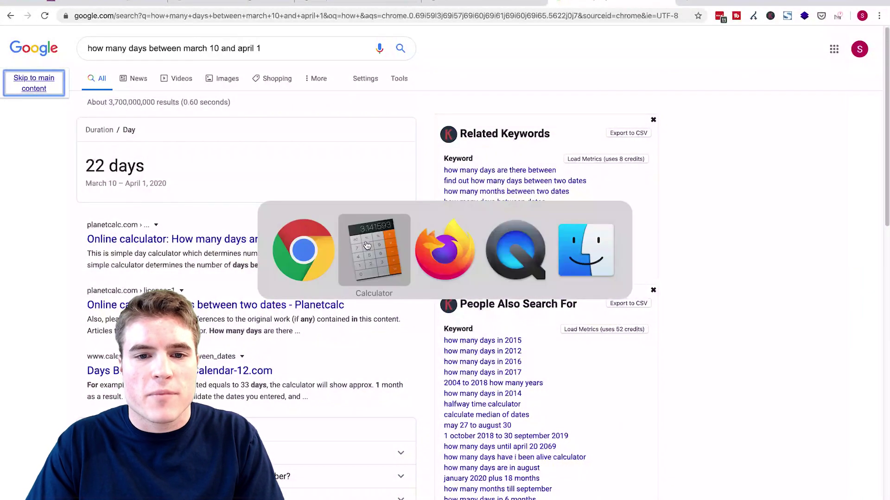
pyautogui.press('super+w')
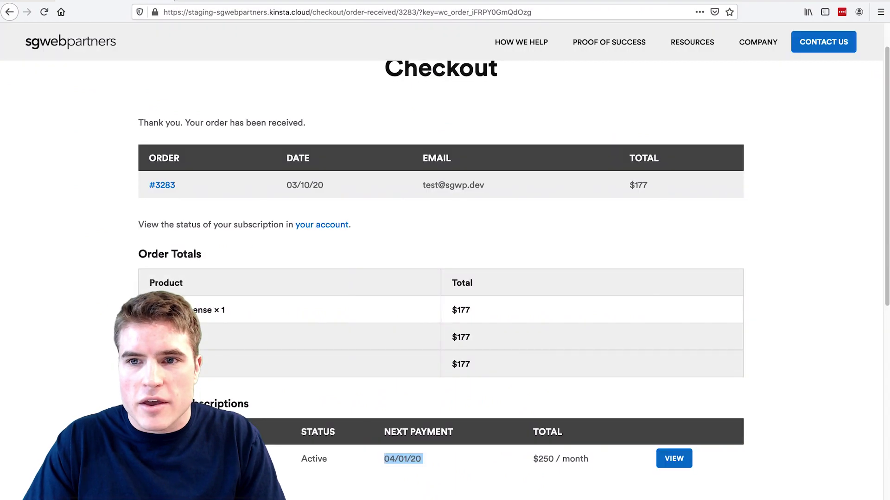
# Step: With Firefox snapped aside, clear Calculator and compute 22 ÷ 31
pyautogui.hotkey('ctrl', 'alt', 'e')
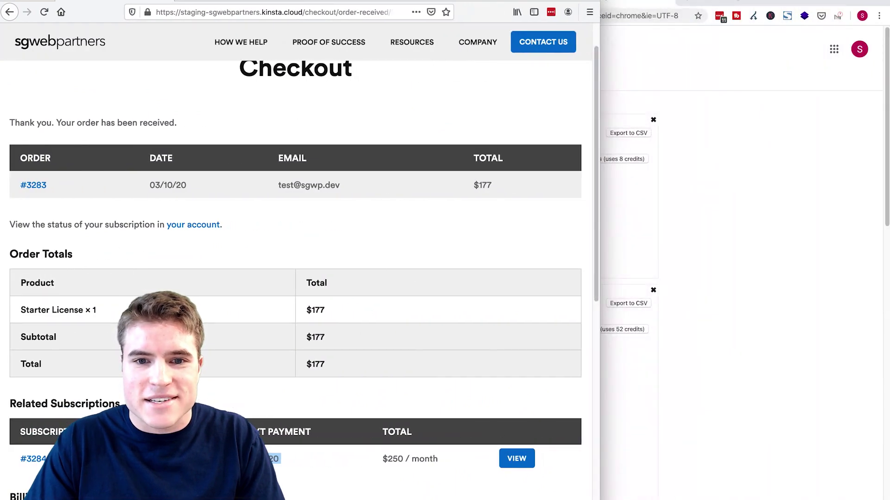
pyautogui.press('super+Tab')
pyautogui.press('super+Tab')
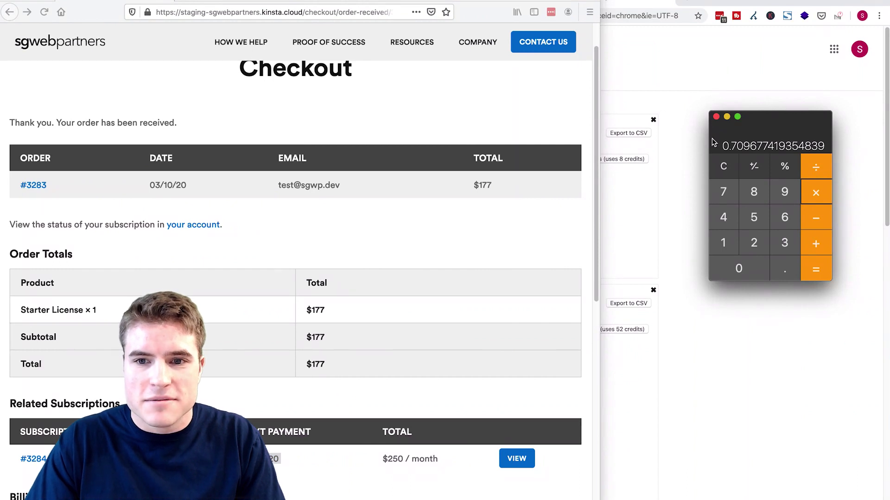
pyautogui.click(724, 166)
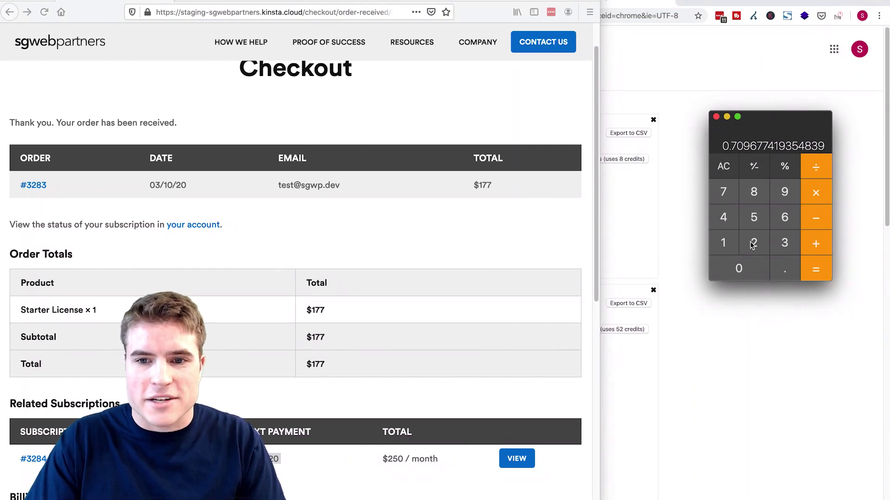
pyautogui.doubleClick(765, 239)
pyautogui.click(814, 168)
pyautogui.click(773, 243)
pyautogui.click(735, 248)
pyautogui.click(807, 268)
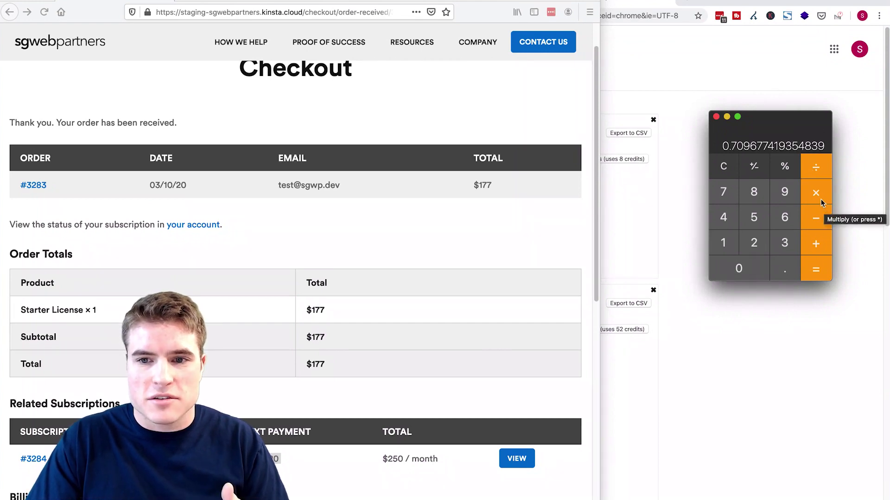
# Step: Multiply the fraction by the $250 monthly price to get 177.42
pyautogui.click(759, 239)
pyautogui.click(758, 225)
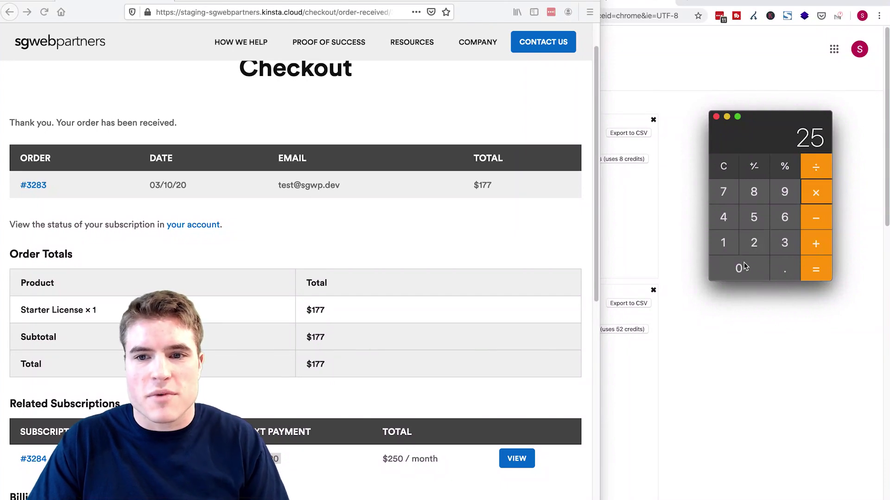
pyautogui.click(743, 266)
pyautogui.click(816, 273)
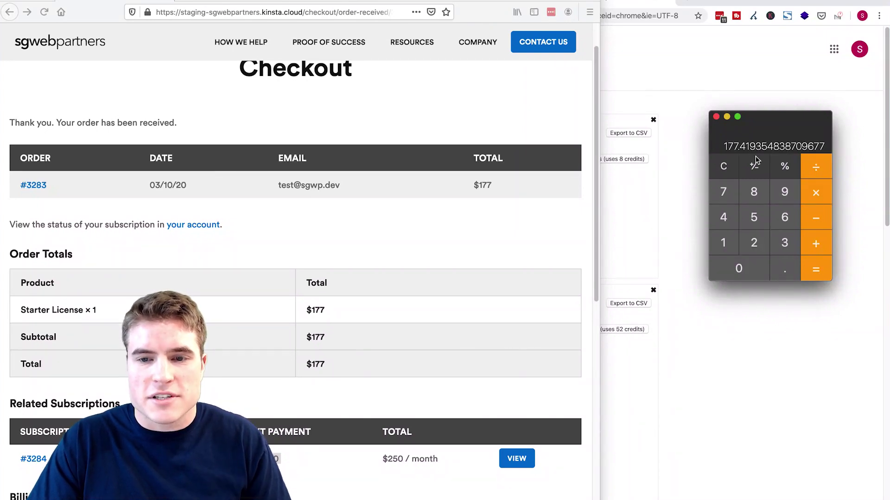
# Step: Widen the Firefox window back and clear the date selection on the checkout page
pyautogui.click(496, 175)
pyautogui.moveTo(600, 332); pyautogui.dragTo(710, 332)
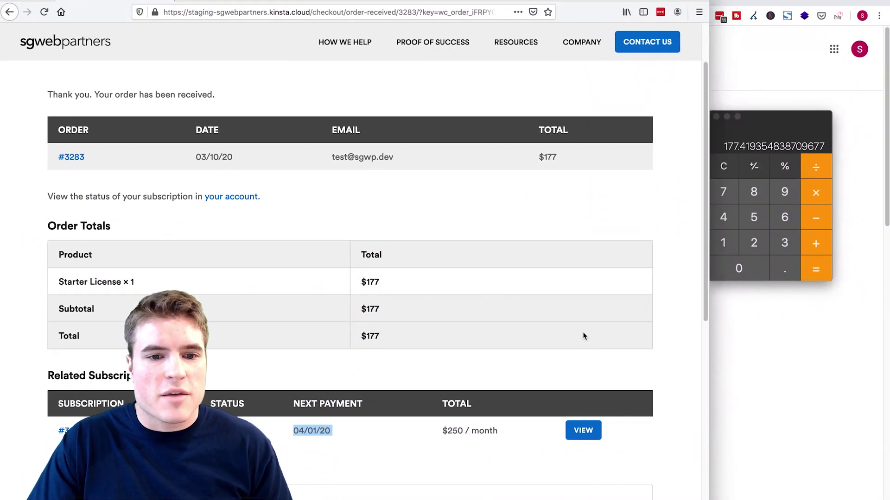
pyautogui.scroll(-1, 583, 333)
pyautogui.click(311, 404)
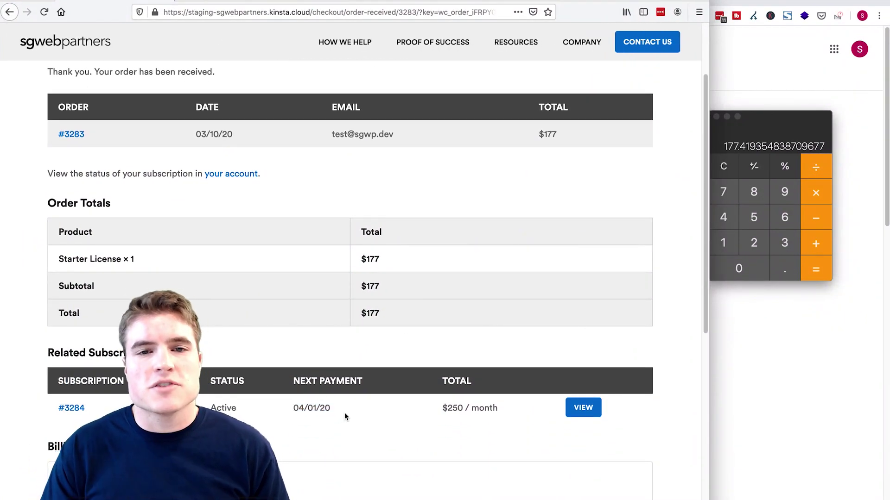
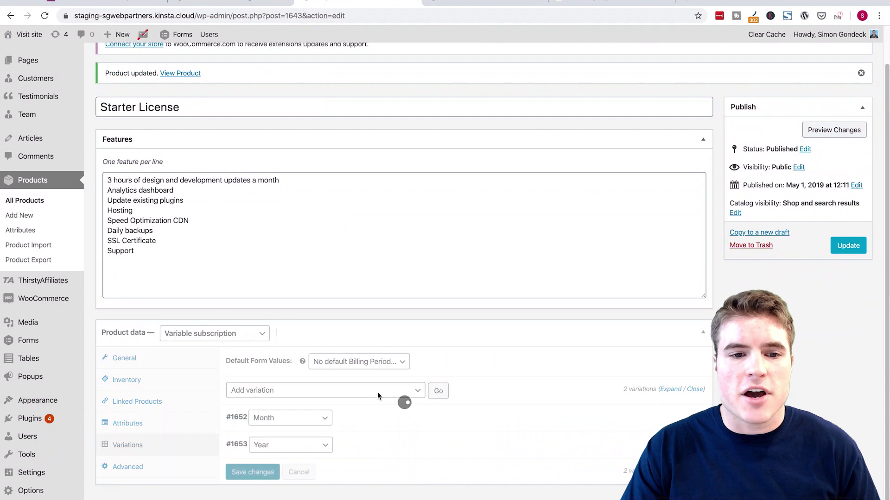
# Step: Expand the Month variation to show its $250 monthly price and renewals synced to the 1st
pyautogui.click(408, 414)
pyautogui.scroll(-8, 408, 414)
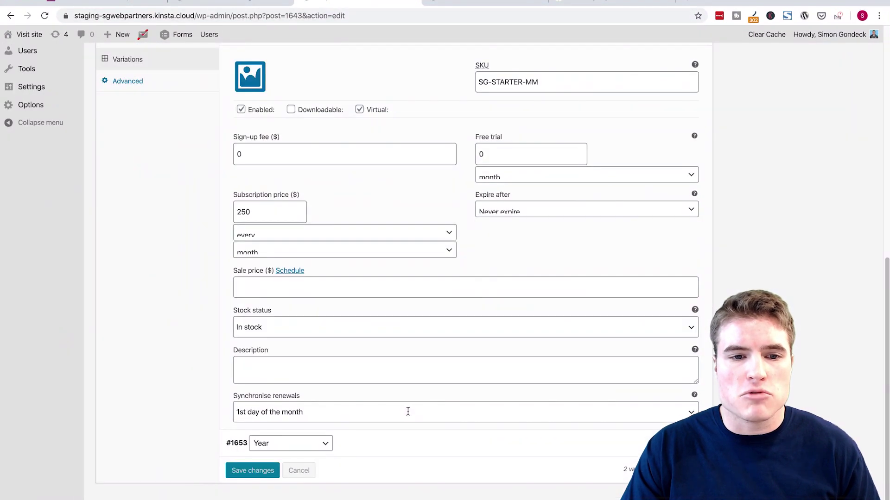